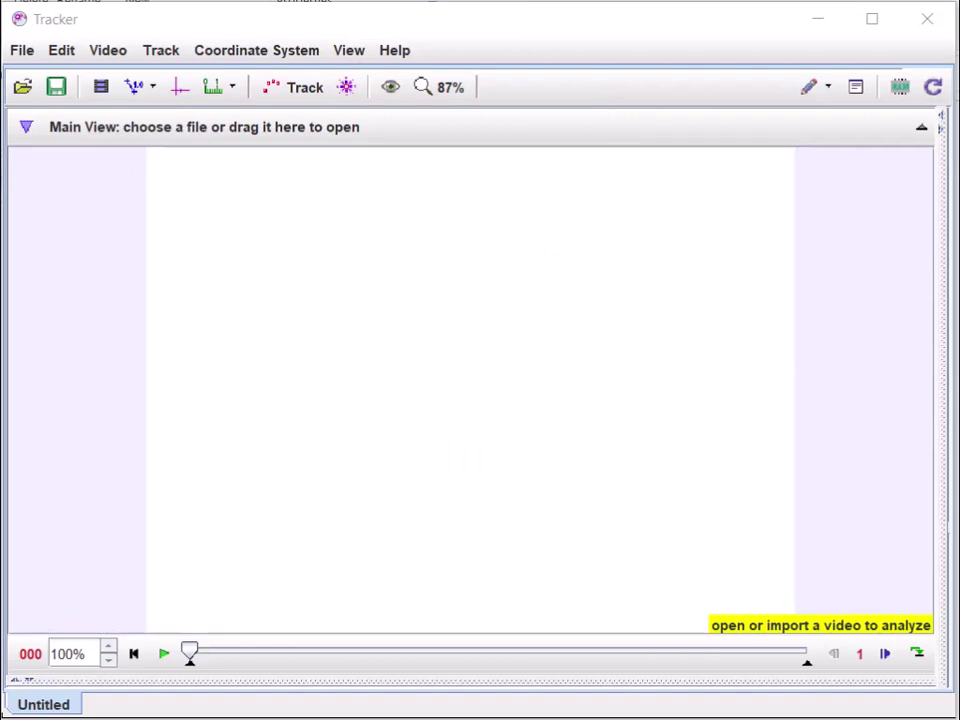
- Load the video TiltedCameraWTC7Clip.mp4, play it through once and return to the first frame
drag(2, 260, 422, 377)
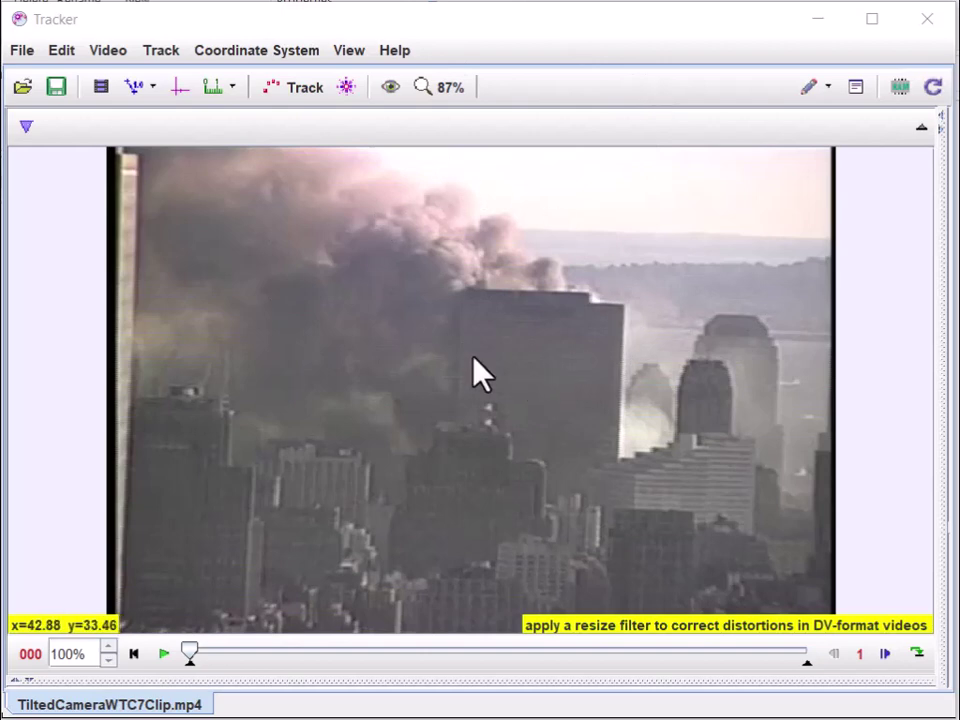
click(163, 654)
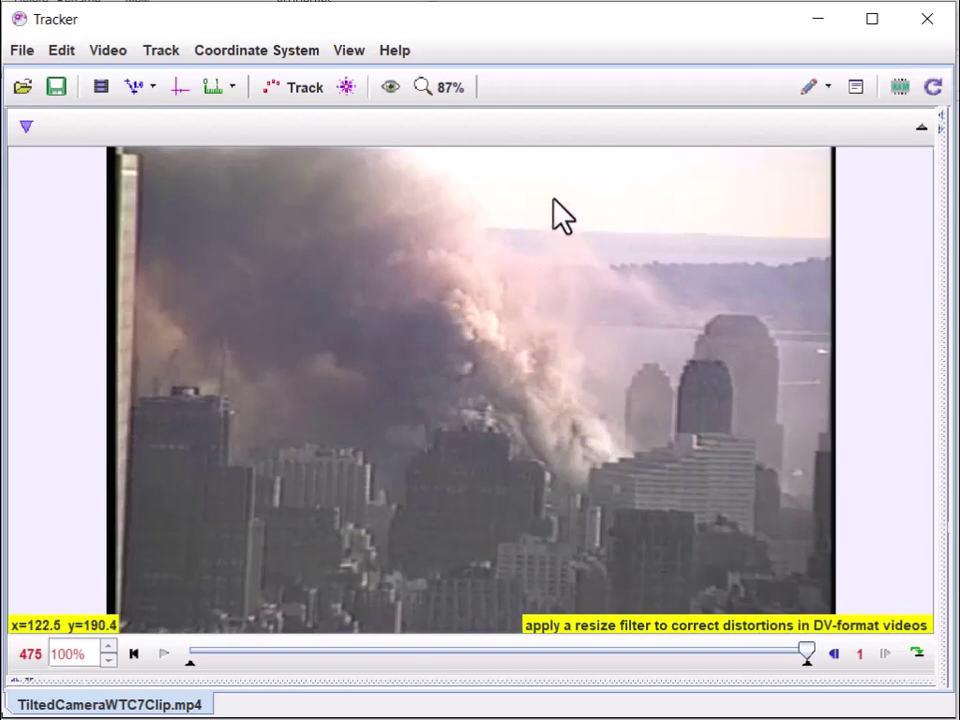
click(134, 653)
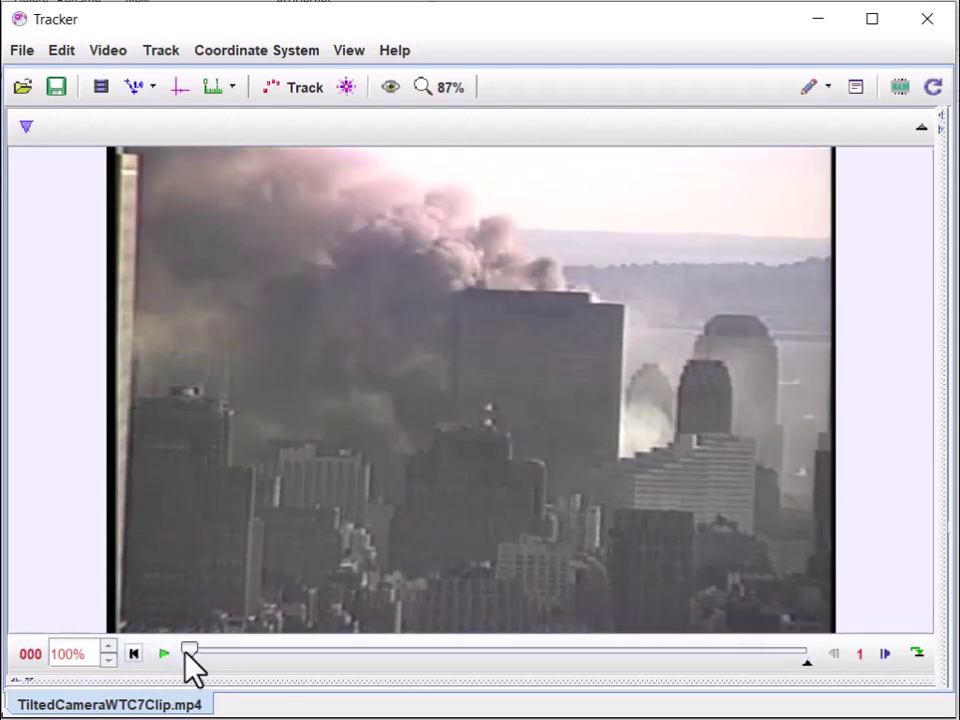
- Examine the clip's opening frame by frame, advancing to frame 10, stepping back to frame 3 and returning to frame 0
click(886, 654)
click(886, 654)
click(886, 654)
click(886, 654)
click(886, 654)
click(887, 654)
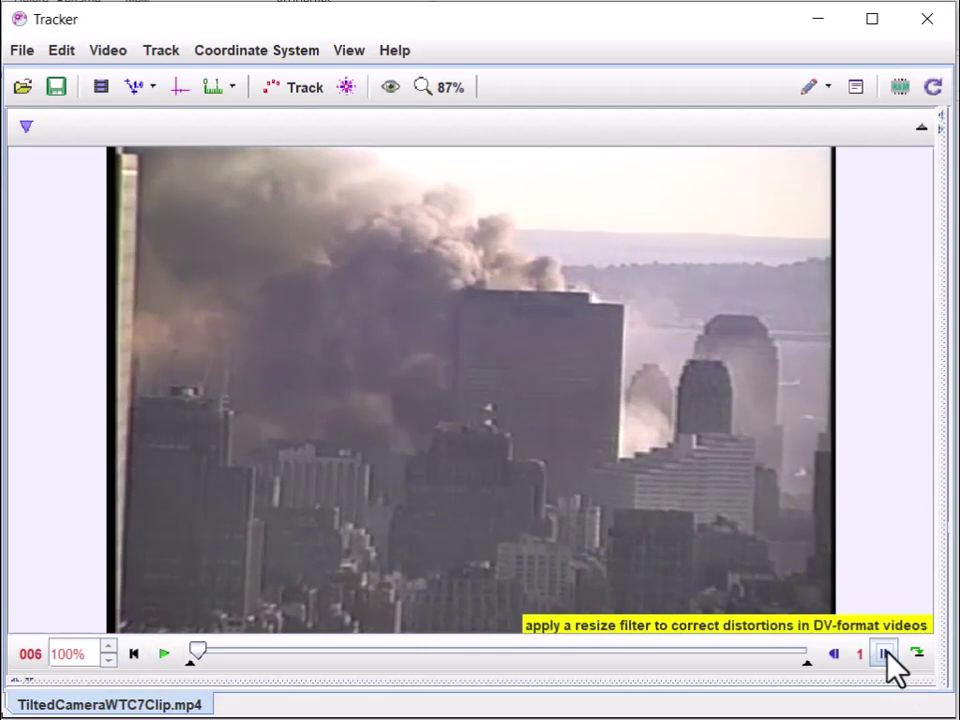
click(885, 655)
click(885, 655)
click(885, 655)
click(885, 655)
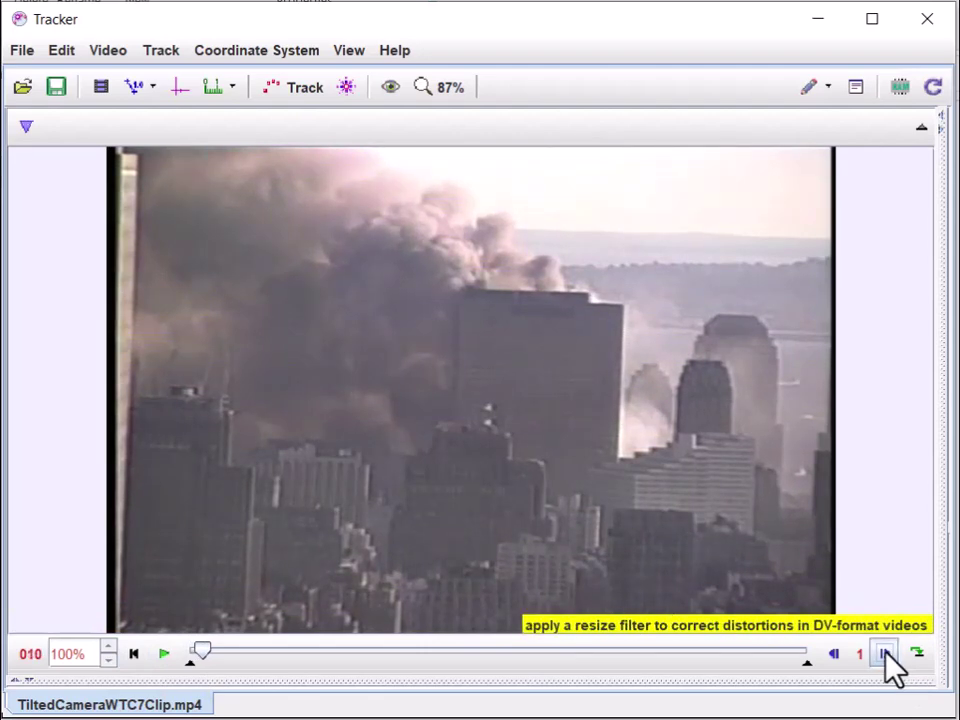
click(834, 655)
click(834, 655)
click(834, 655)
click(834, 655)
click(834, 655)
click(834, 655)
click(834, 655)
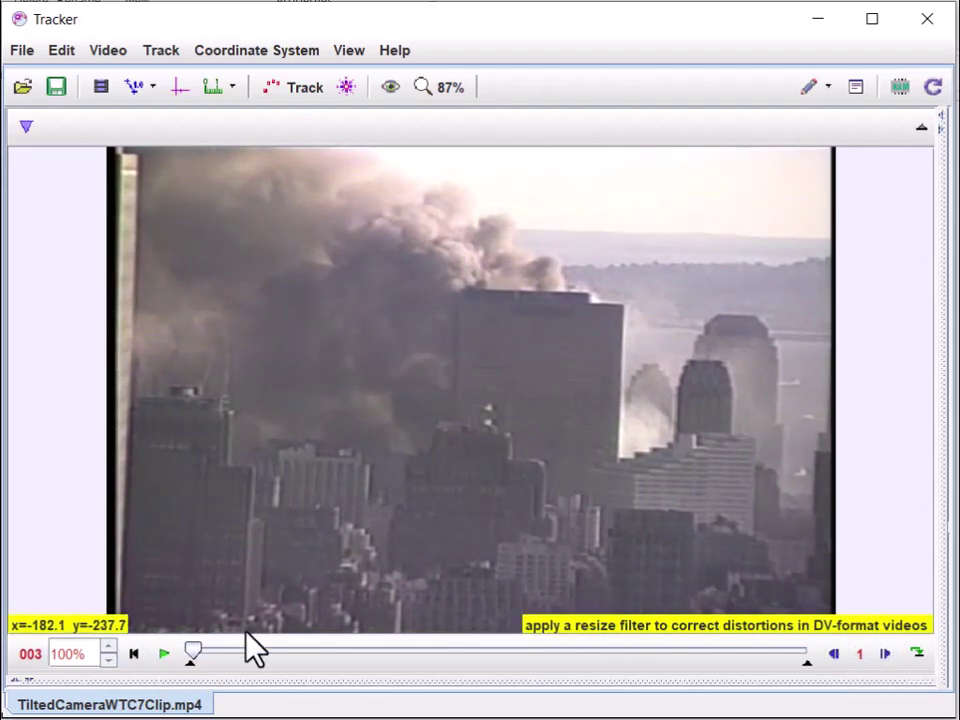
click(134, 654)
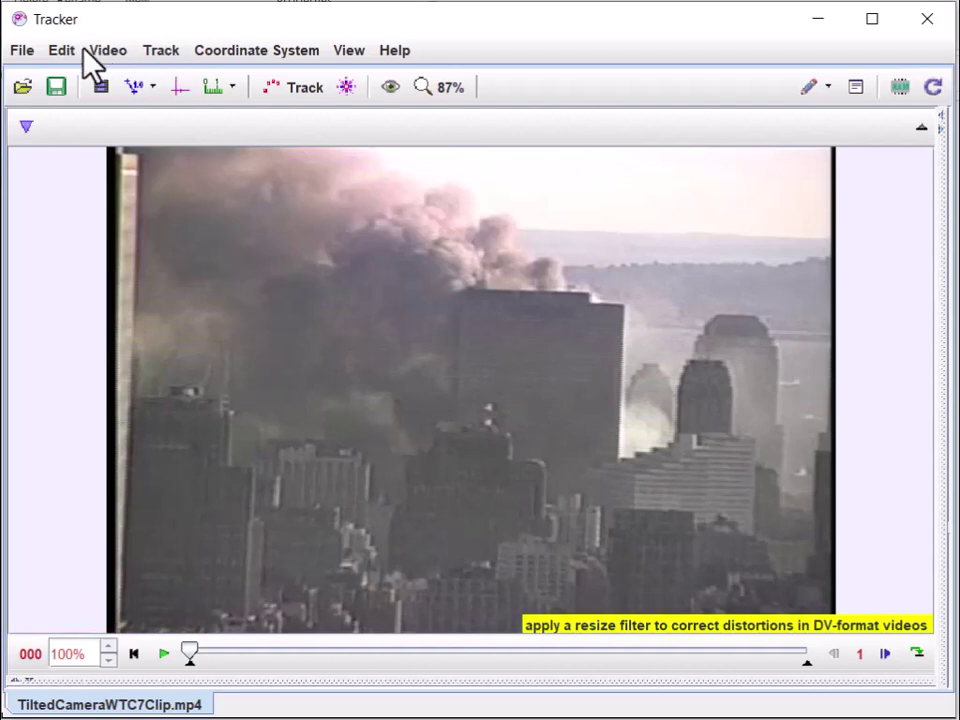
- Open the clip settings and advance the video to frame 171, just before the building falls
click(100, 87)
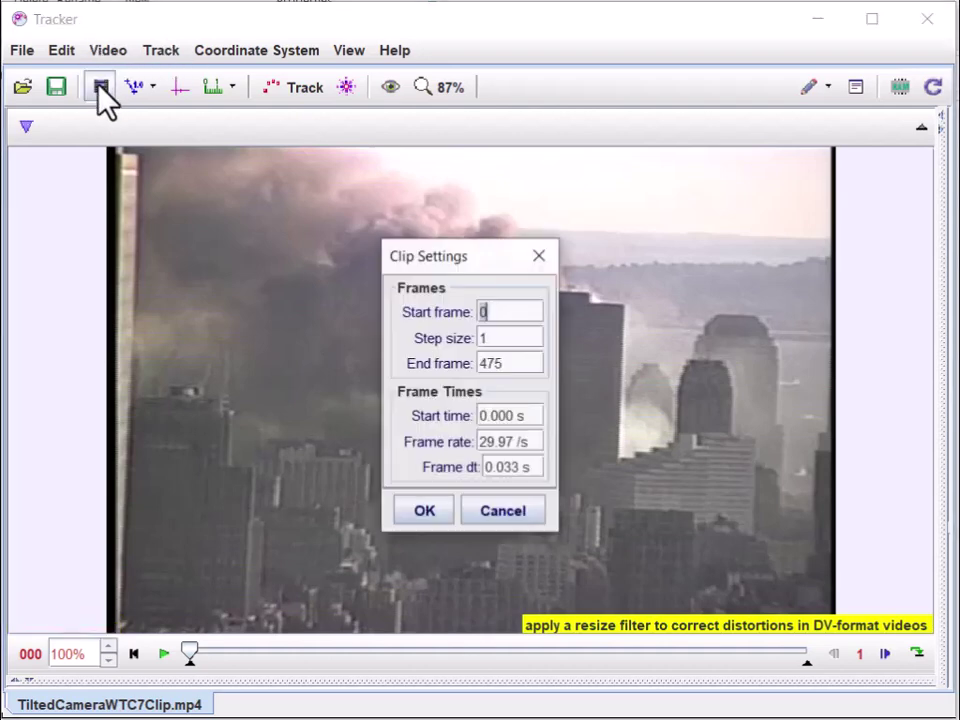
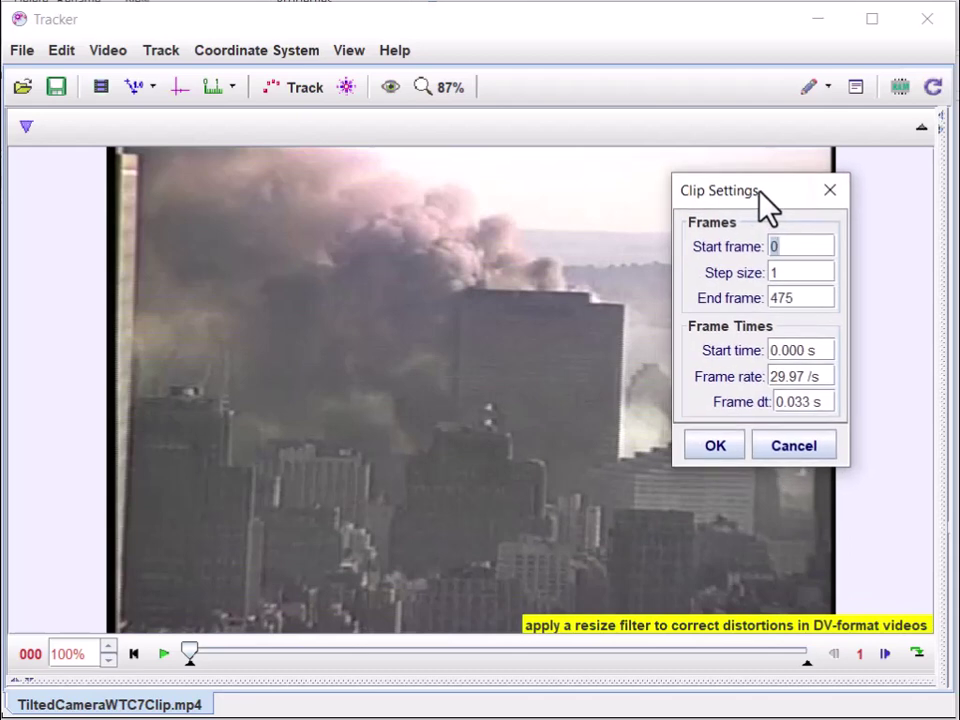
drag(190, 652, 210, 656)
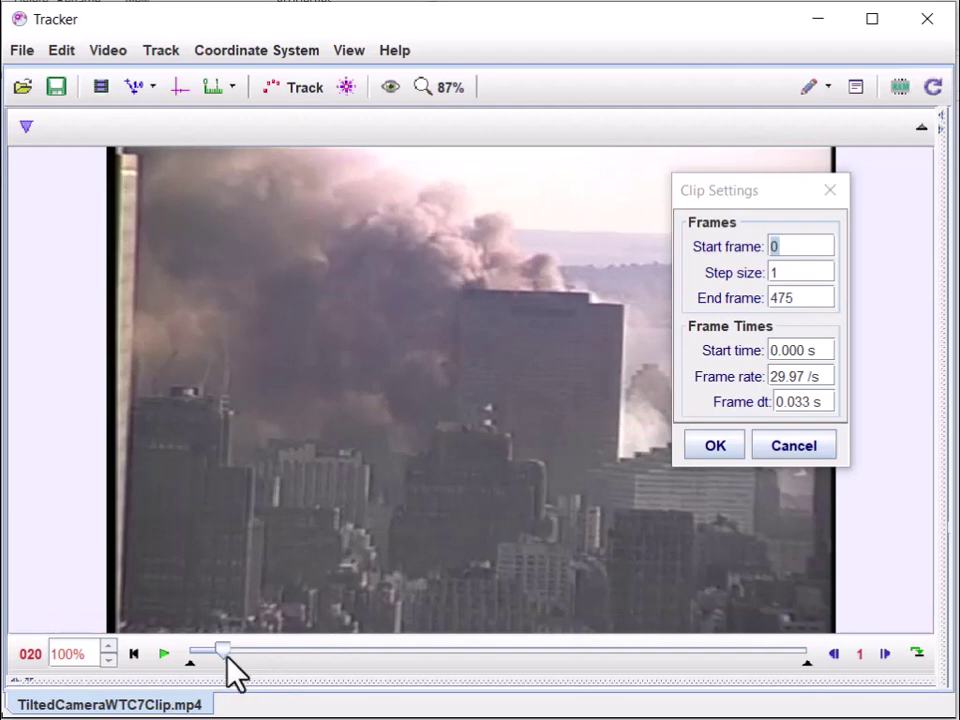
drag(226, 656, 416, 666)
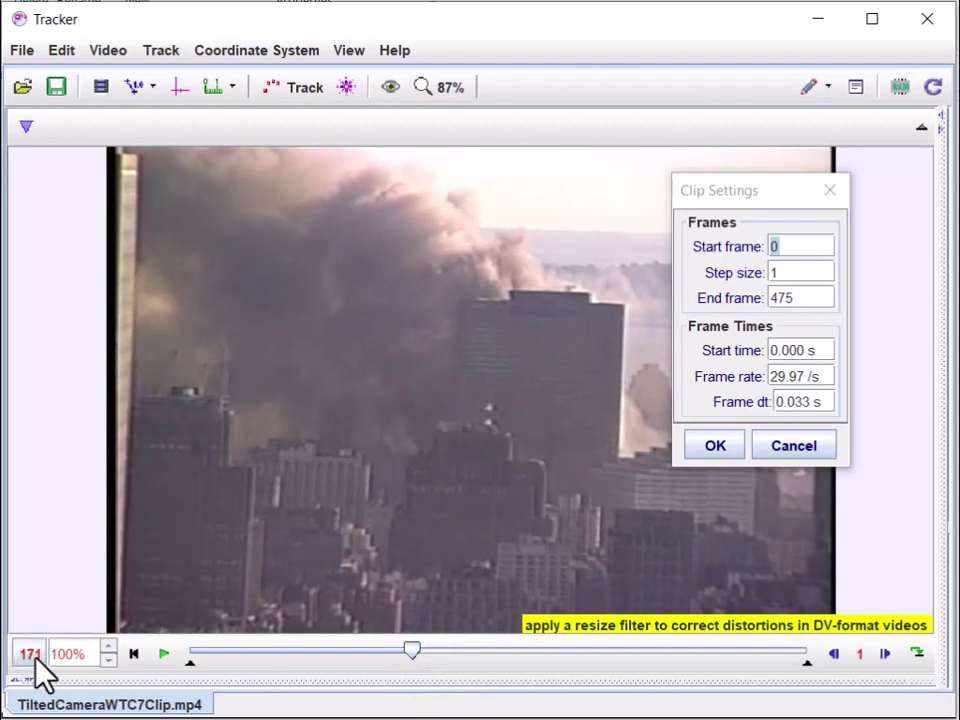
- Set the clip's start time to 171 s
click(802, 350)
double_click(792, 350)
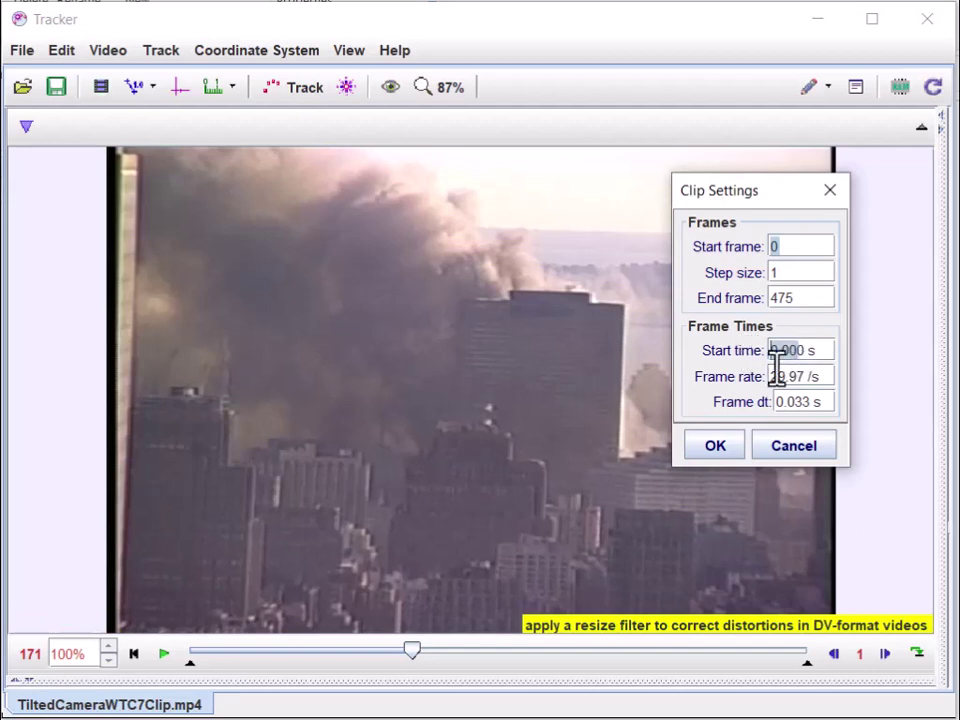
text(40)
text(1)
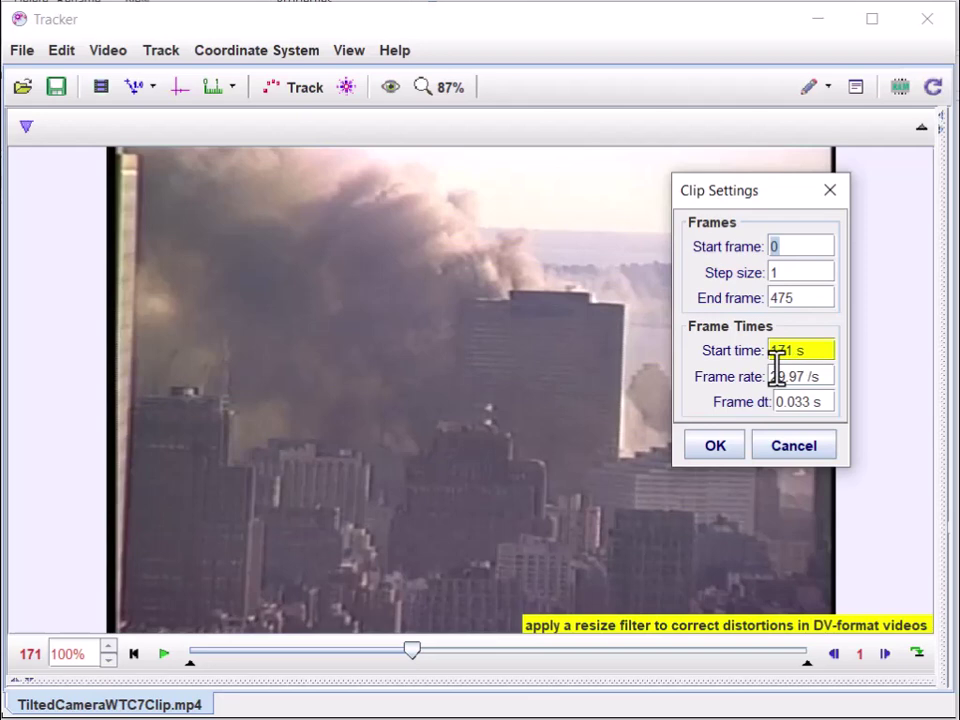
key(Return)
- Set the clip's start frame to 171 and apply the clip settings
click(799, 251)
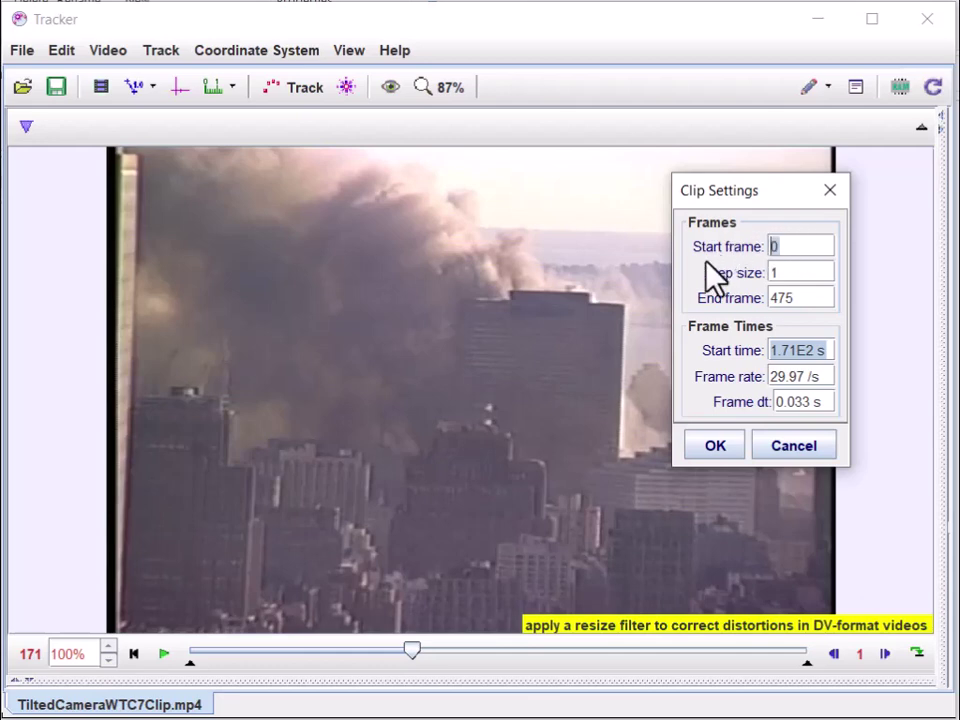
text(17)
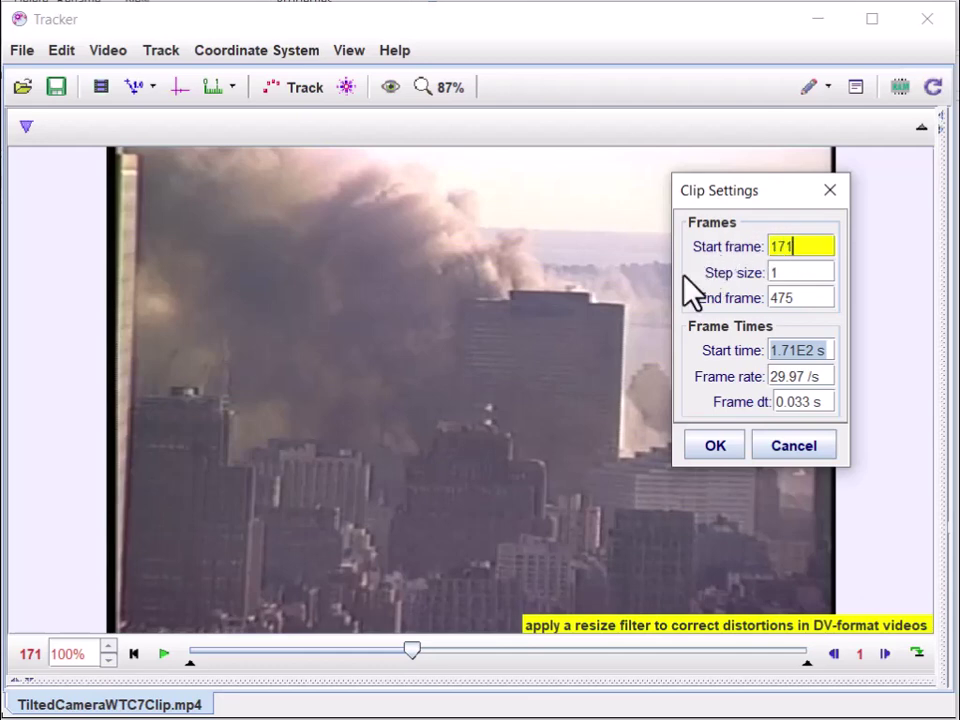
text(1)
click(713, 447)
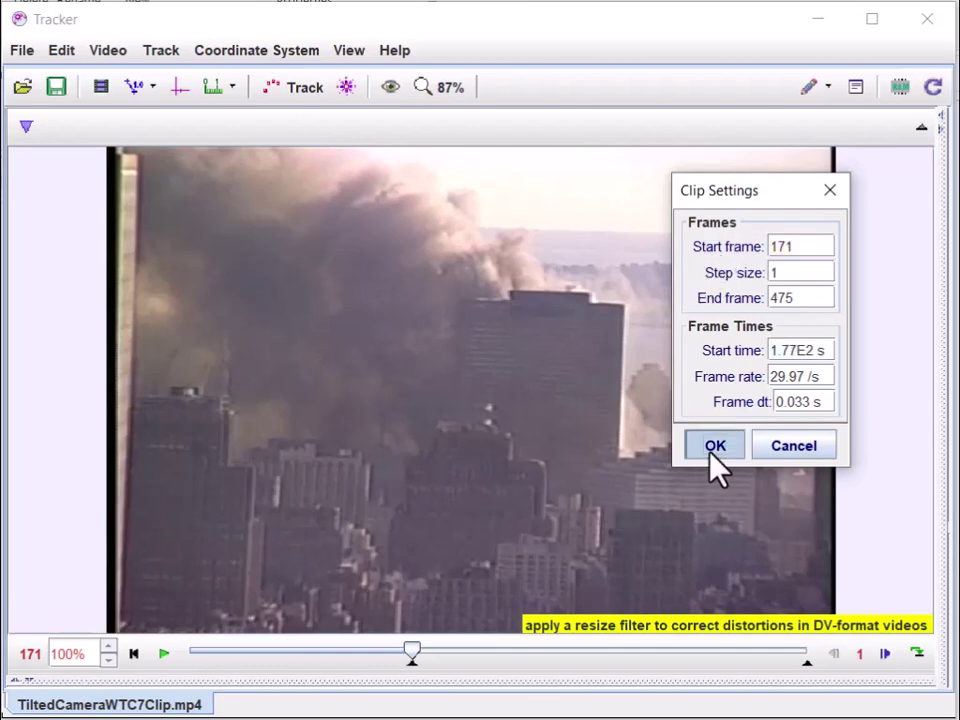
- Reopen the clip settings and set the start time to 0 s
click(101, 86)
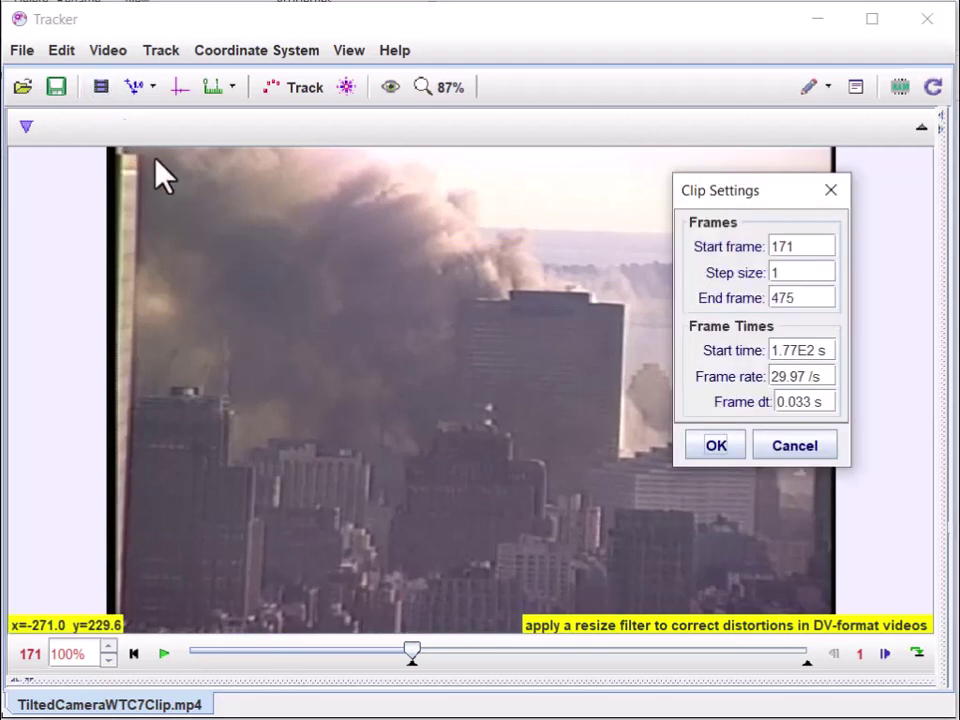
double_click(799, 350)
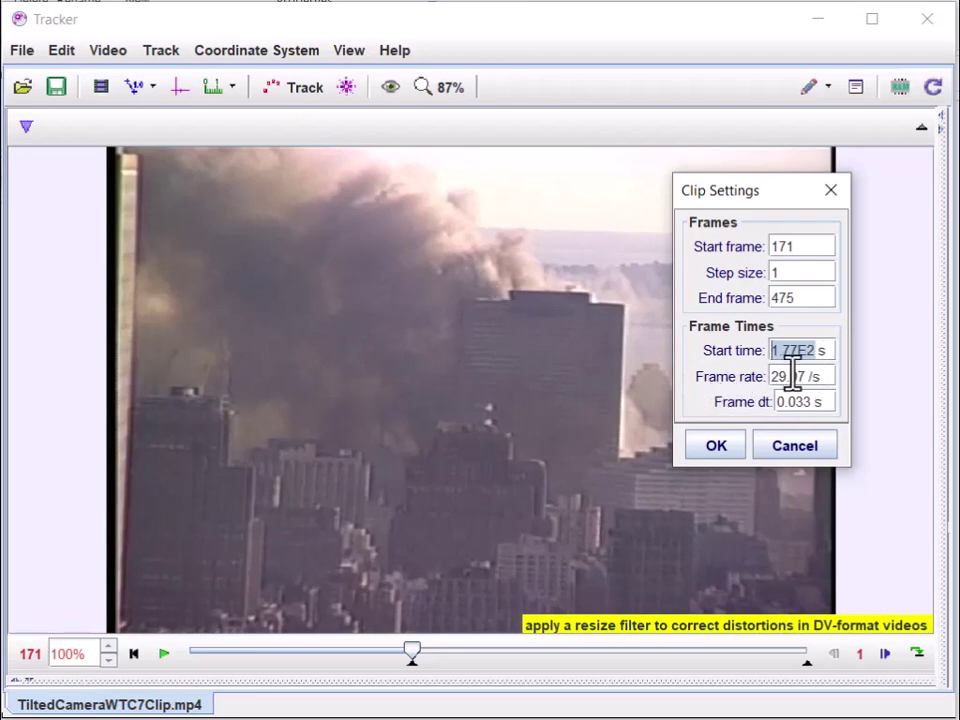
text(0)
key(Return)
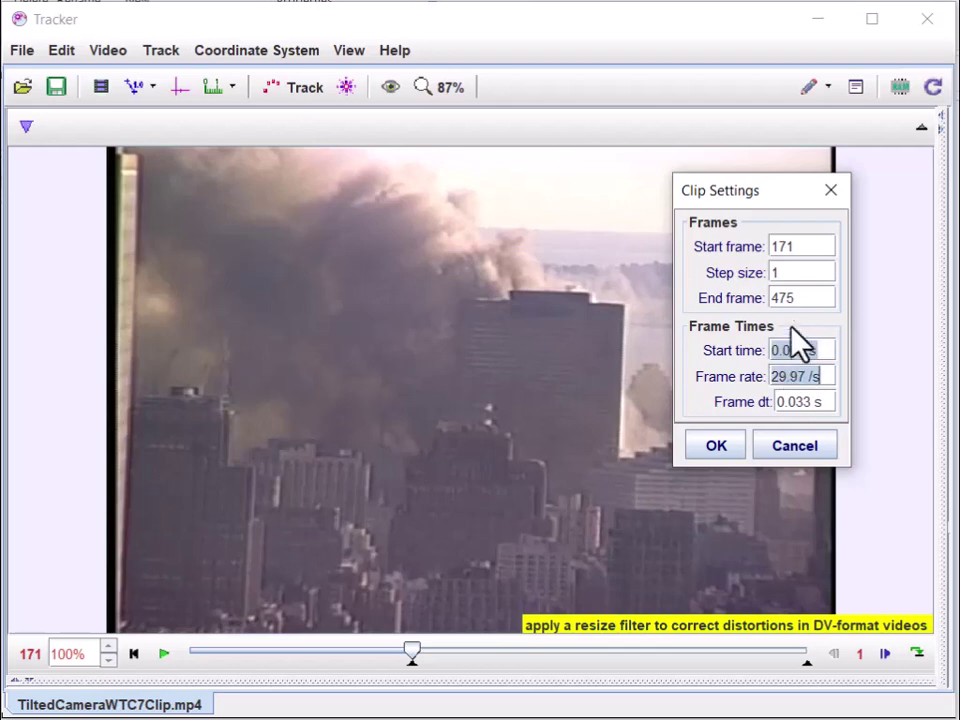
- Set the clip's step size to 6 frames and apply the clip settings
click(816, 272)
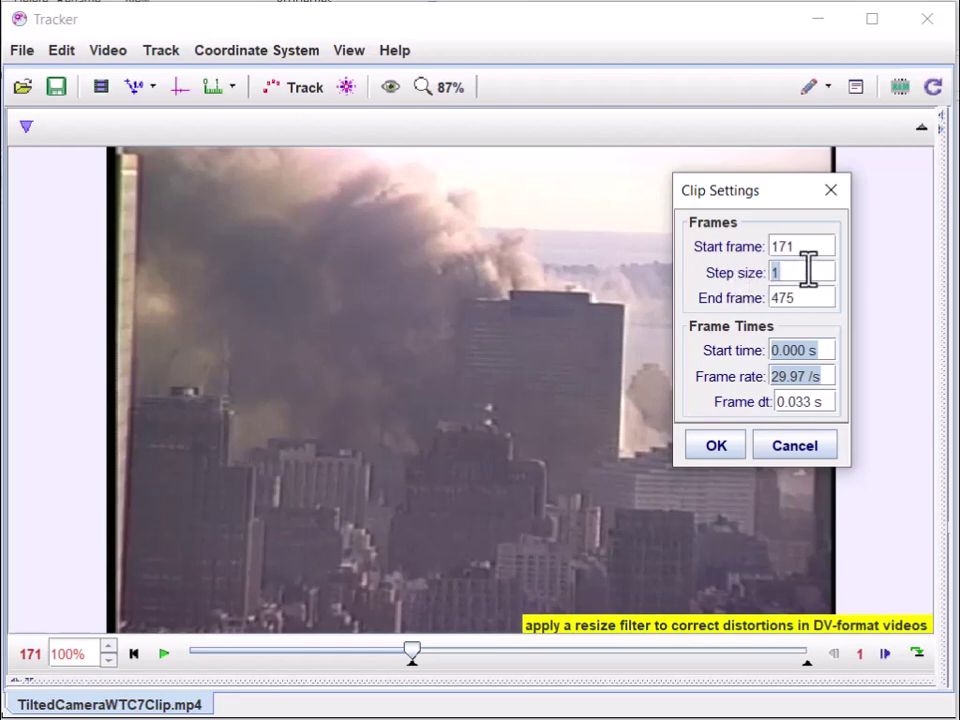
text(6)
key(Return)
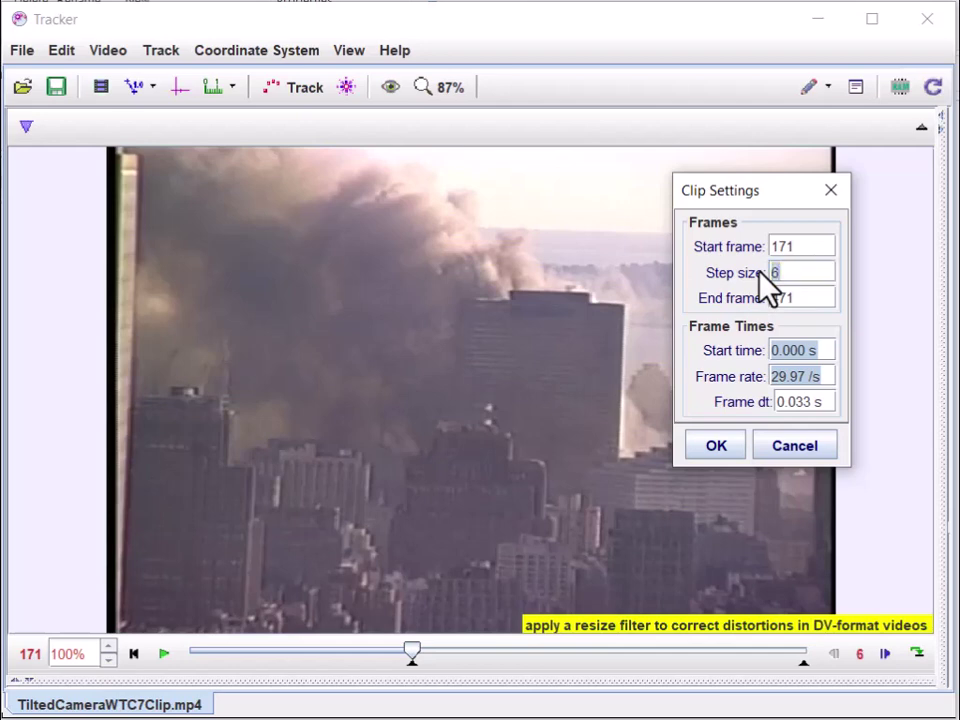
click(808, 272)
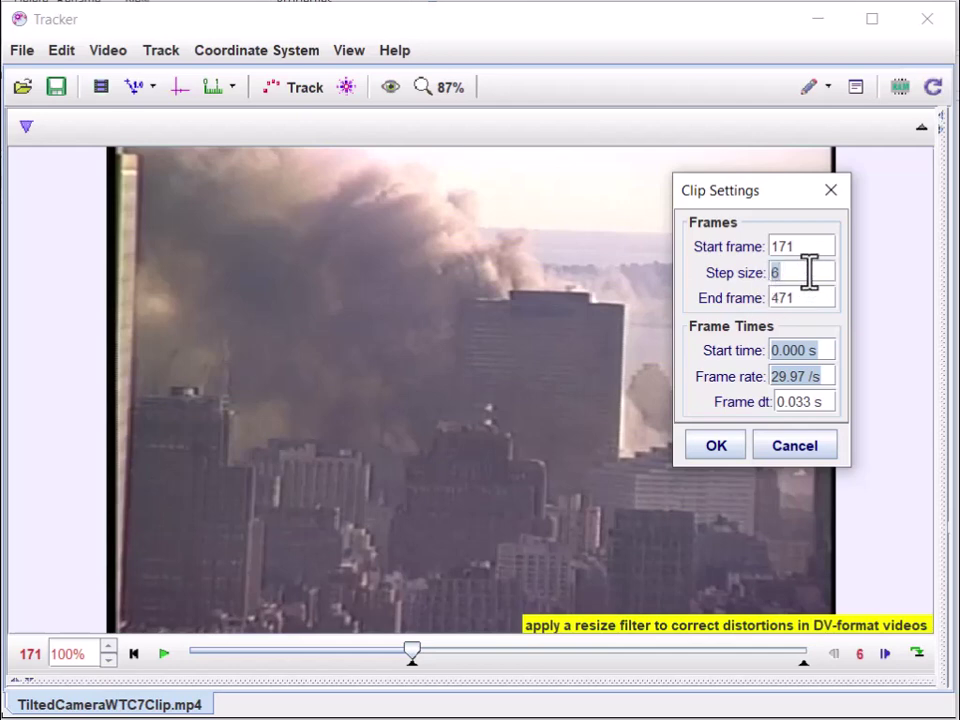
double_click(802, 272)
click(722, 442)
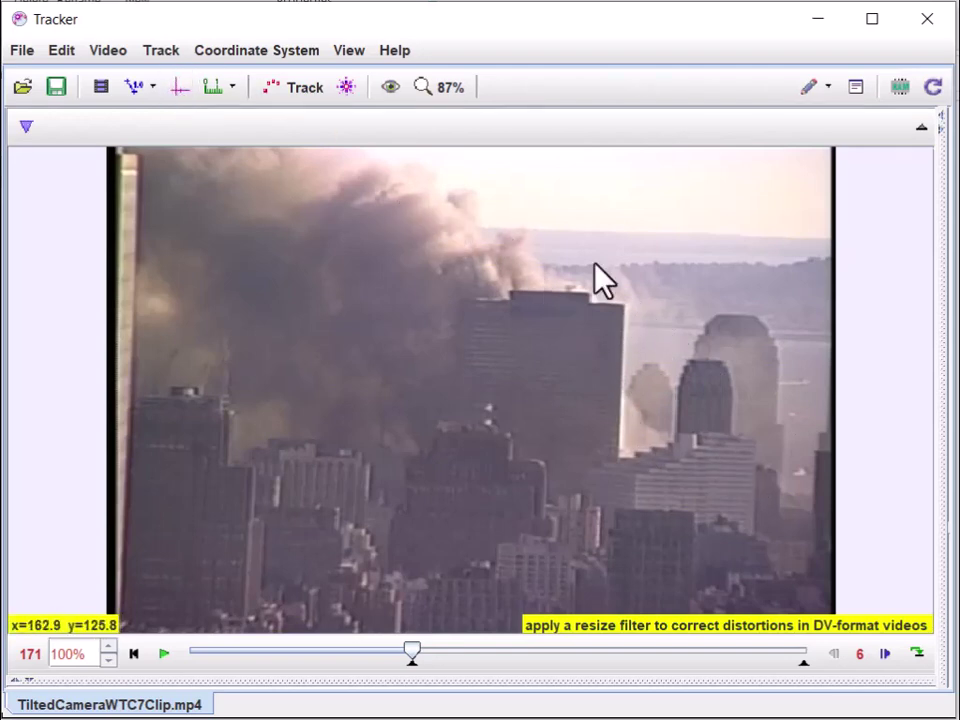
- Show the coordinate axes and place their origin at the lower end of the building's right edge, about pixel 506, 308
click(180, 87)
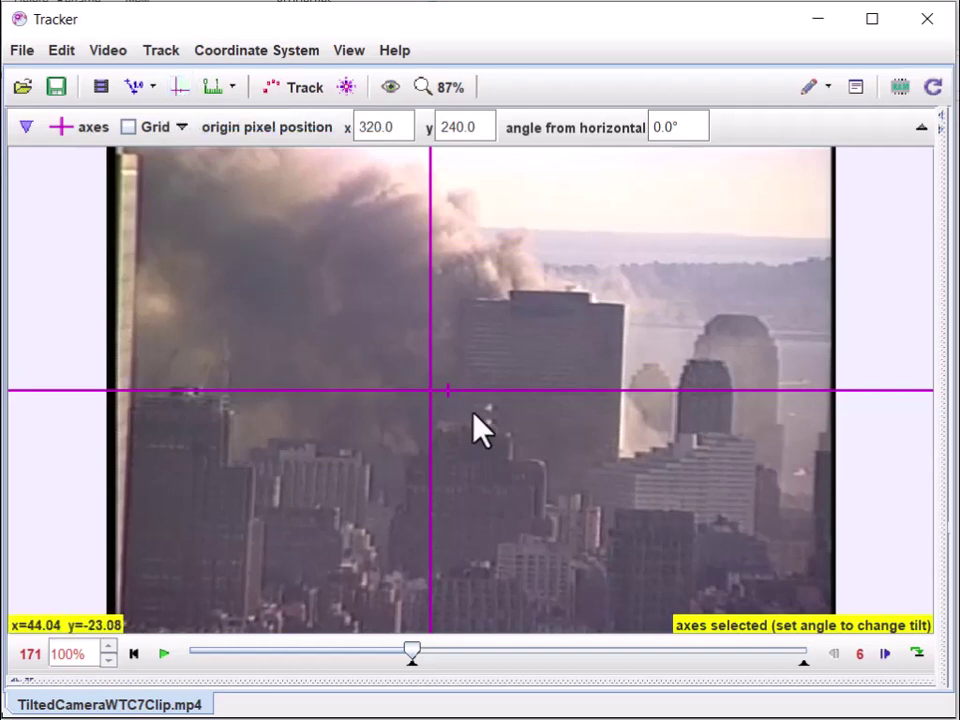
click(180, 90)
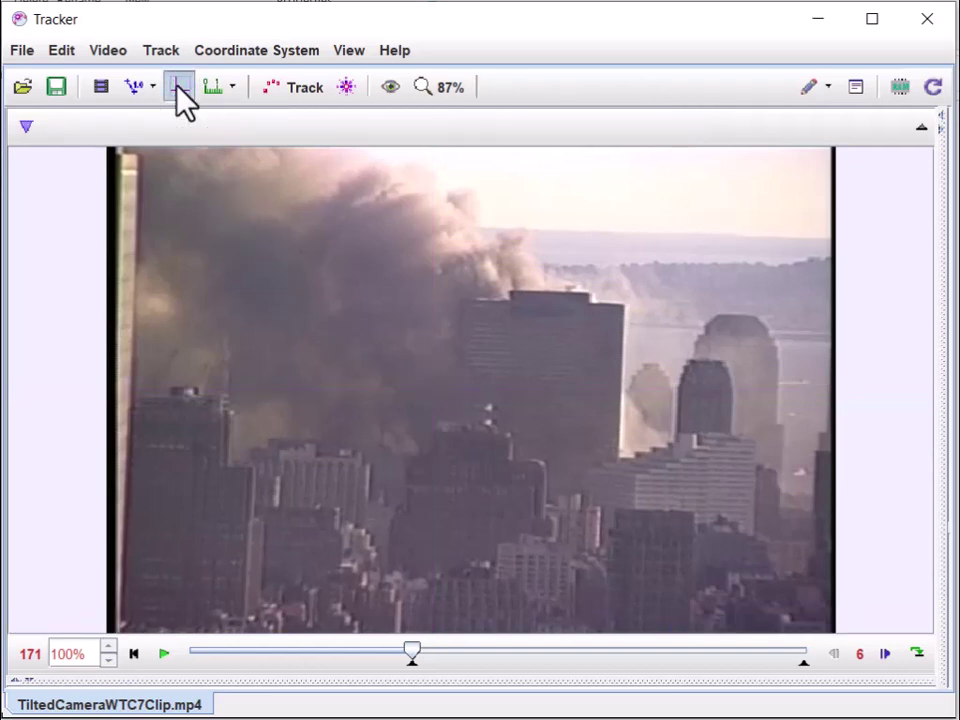
click(180, 90)
click(181, 92)
click(181, 92)
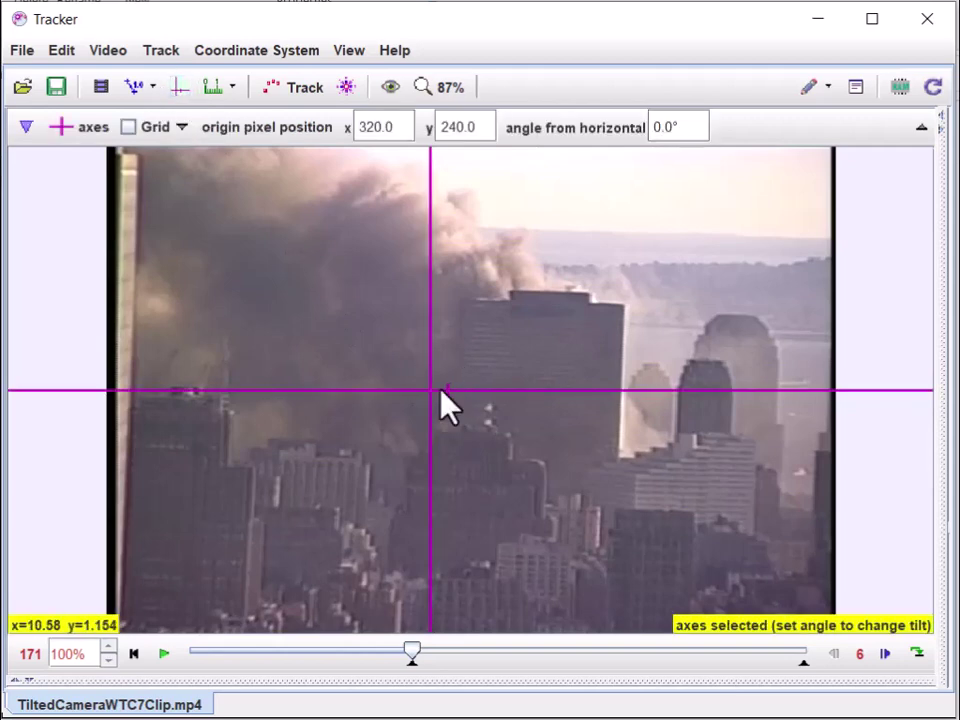
drag(433, 395, 620, 463)
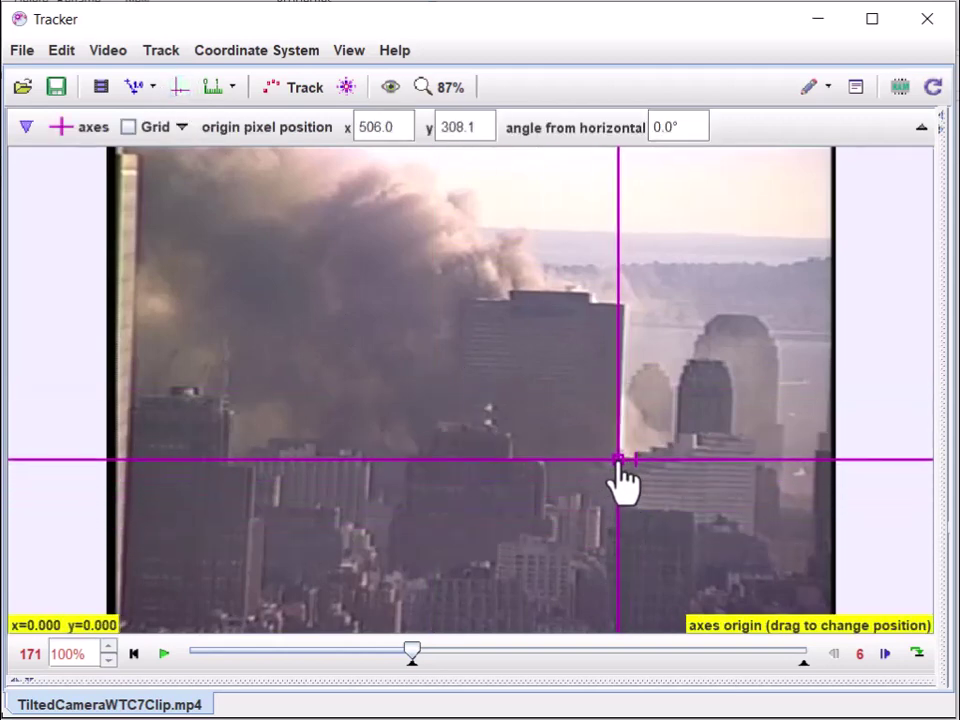
- Tilt the axes to about -1.9° along the building's right edge and move the origin to its left side, about pixel 338, 303
scroll(673, 439, up, 3)
scroll(672, 415, down, 1)
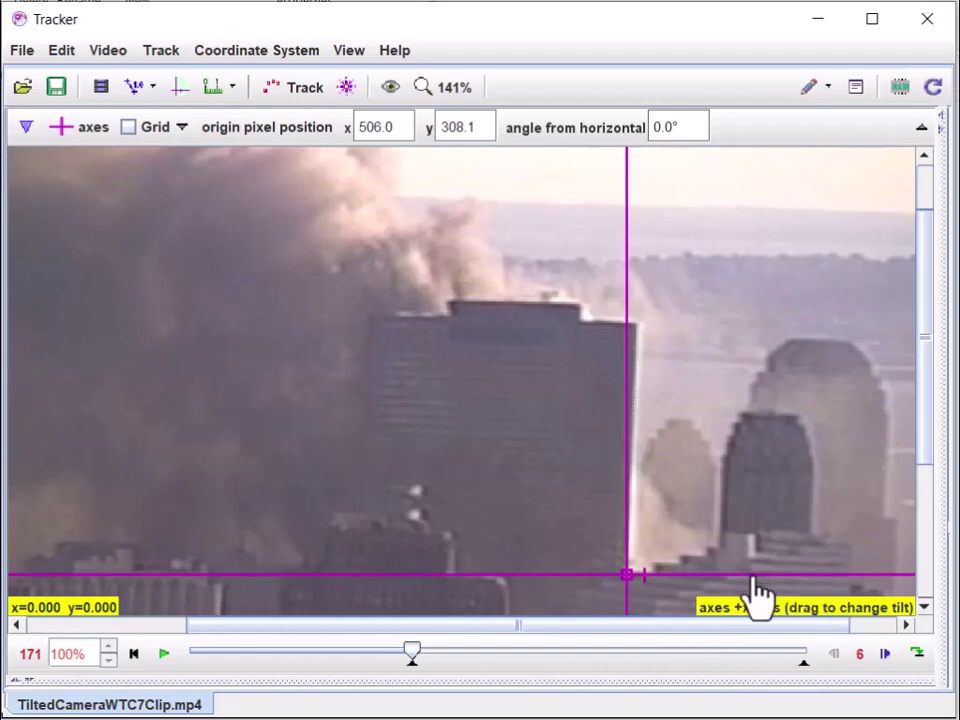
drag(752, 577, 764, 597)
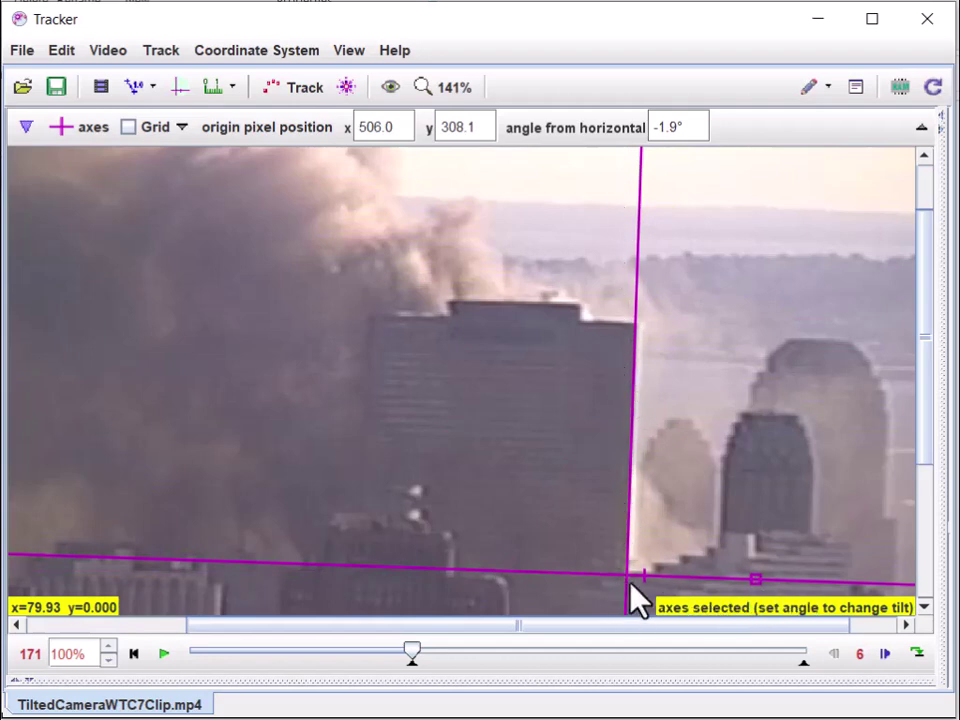
scroll(670, 437, down, 2)
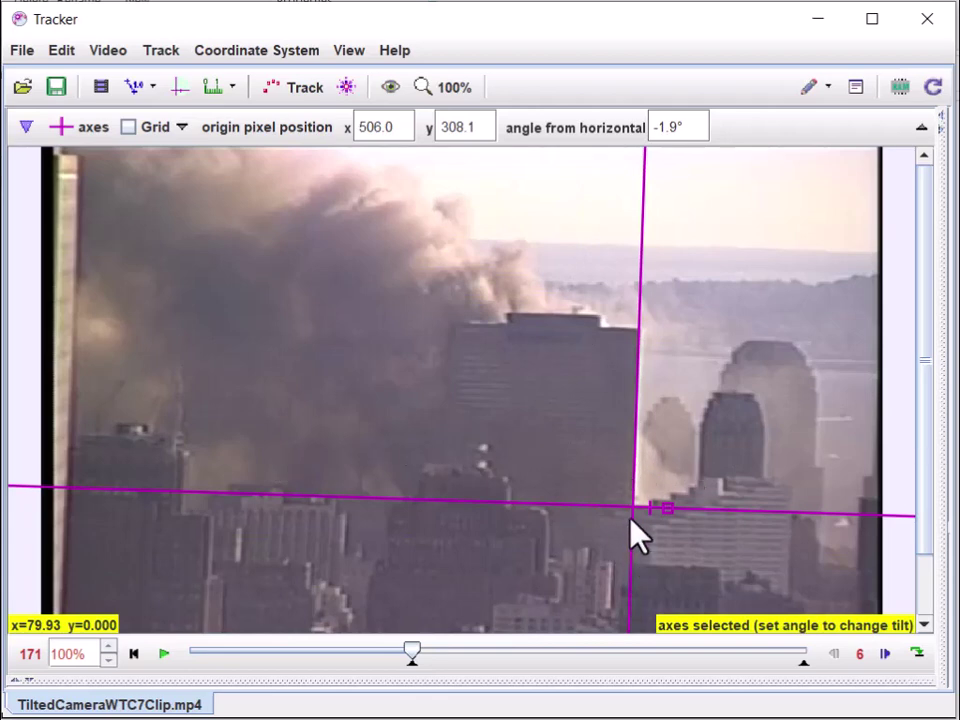
drag(634, 515, 437, 503)
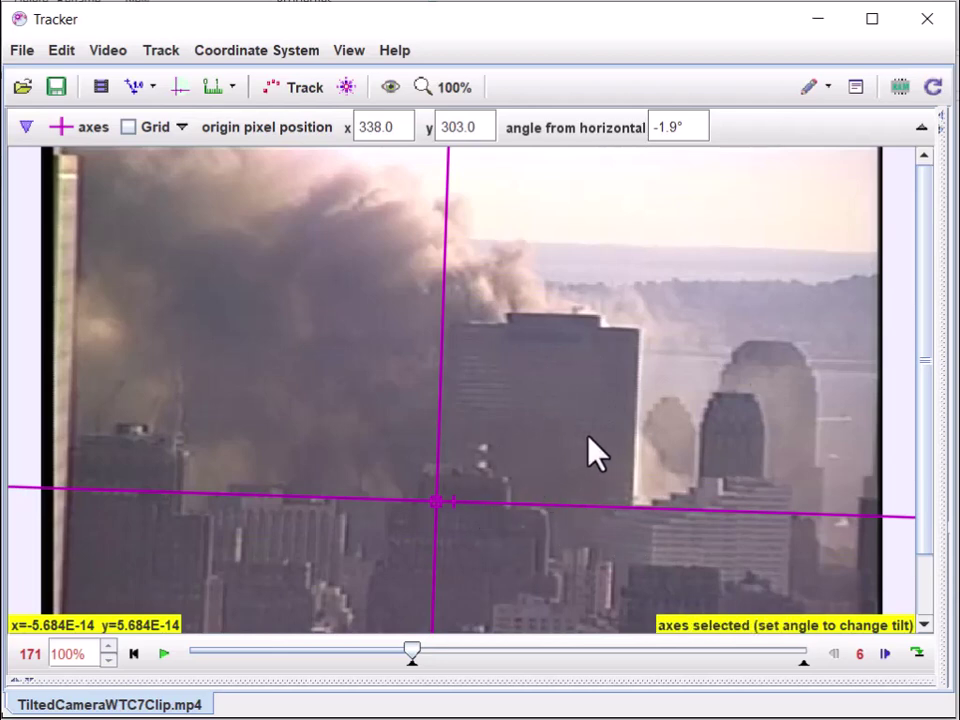
- Add a calibration stick, place it down the building's face at about -90.2° from the x-axis, and open its length label for editing
scroll(585, 463, up, 2)
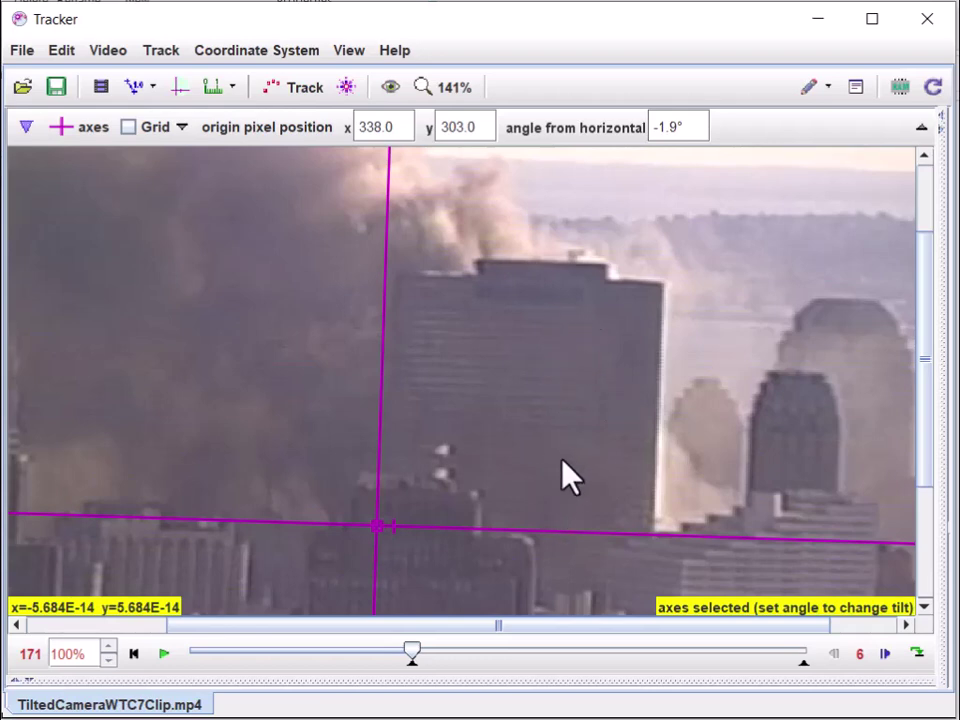
click(133, 86)
mouse_move(142, 118)
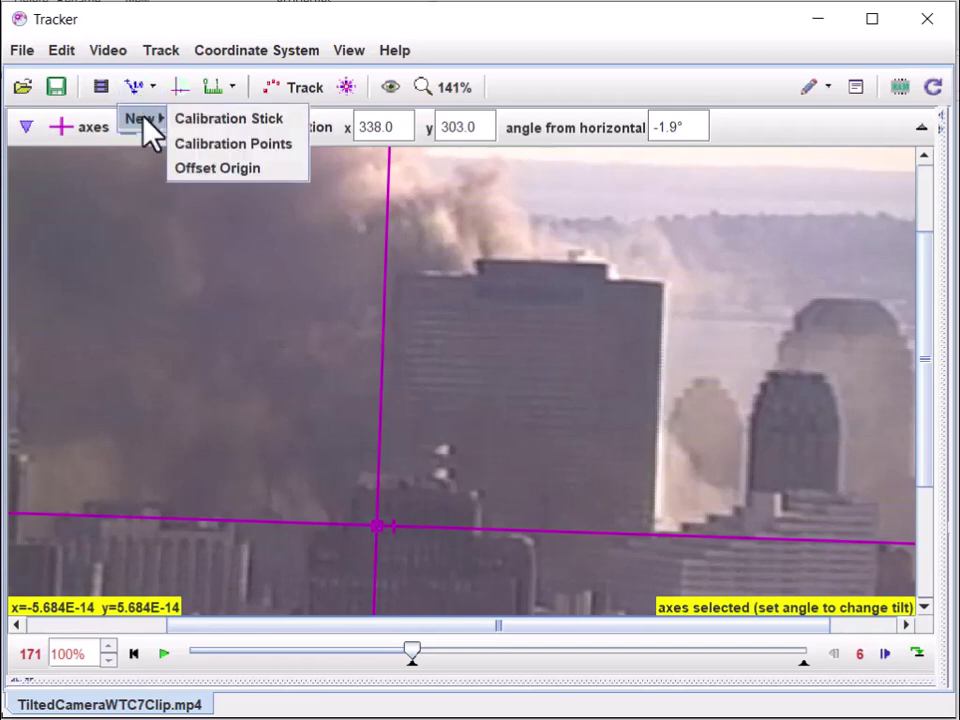
click(238, 118)
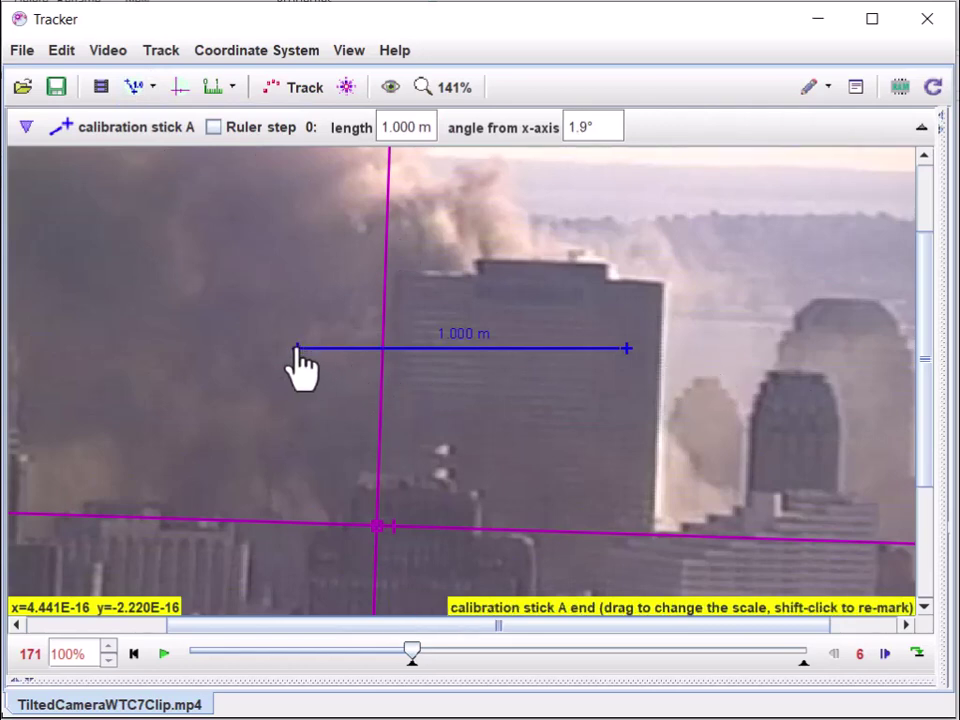
drag(297, 349, 489, 316)
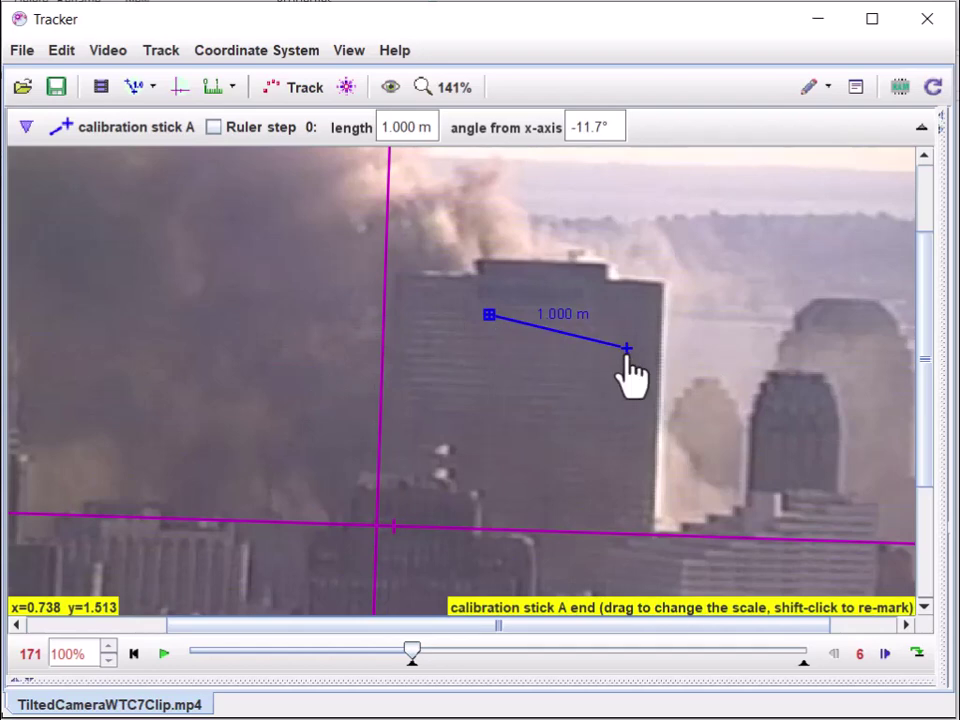
drag(626, 348, 484, 440)
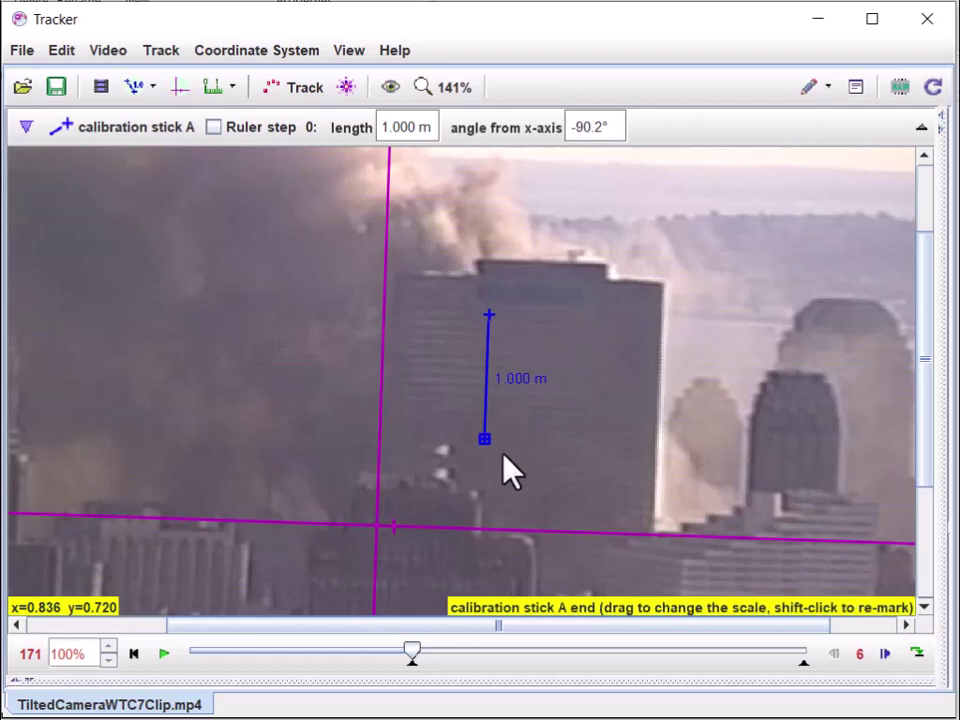
click(516, 377)
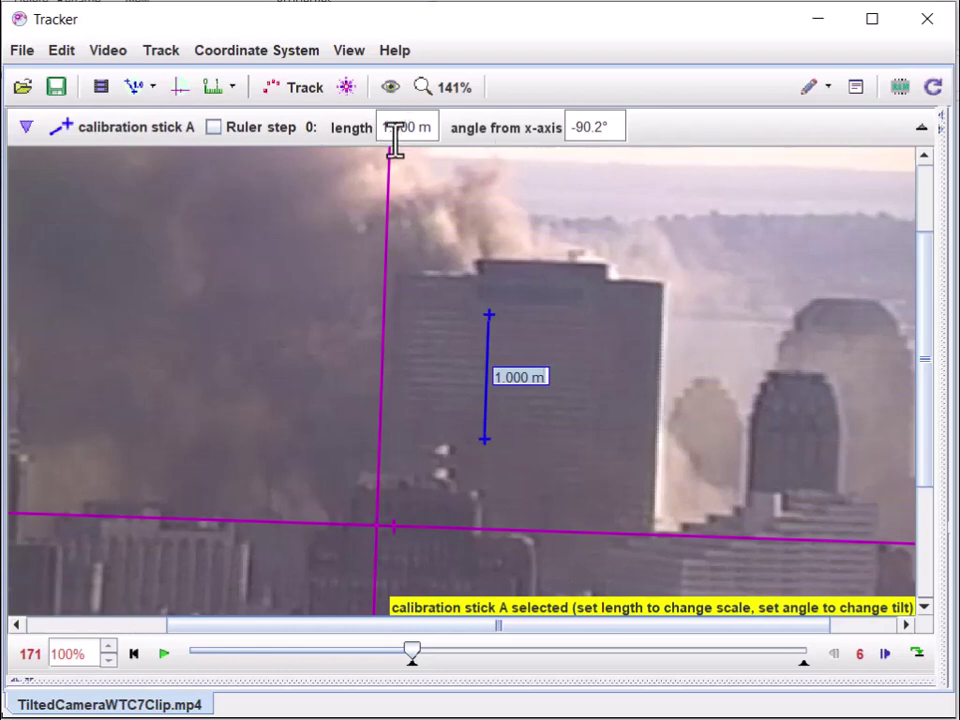
- Create a new point mass track for the building
click(298, 86)
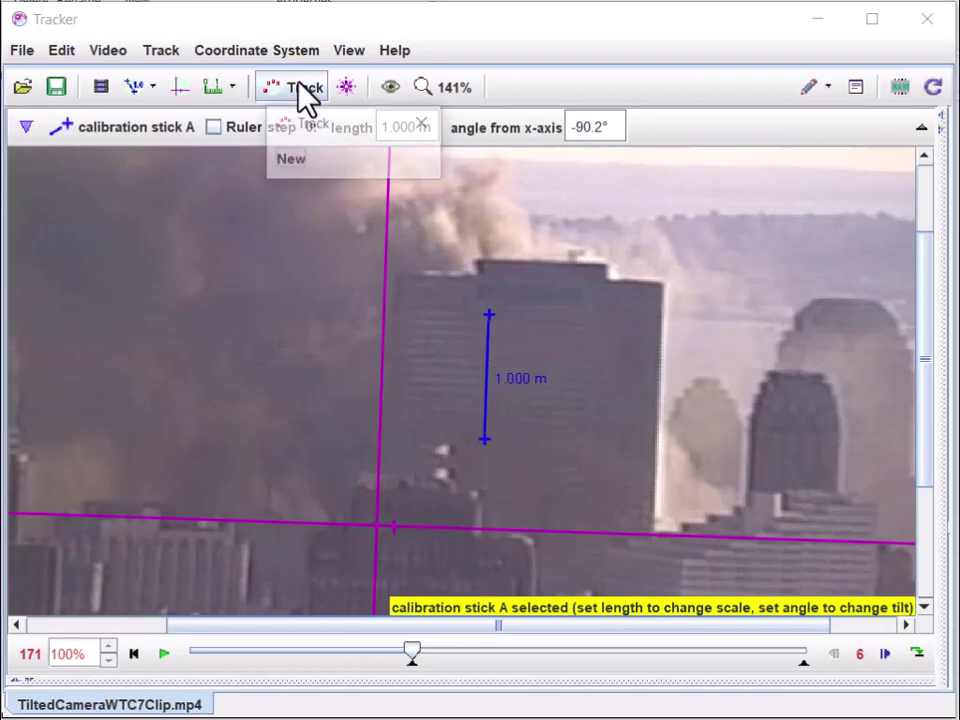
click(288, 160)
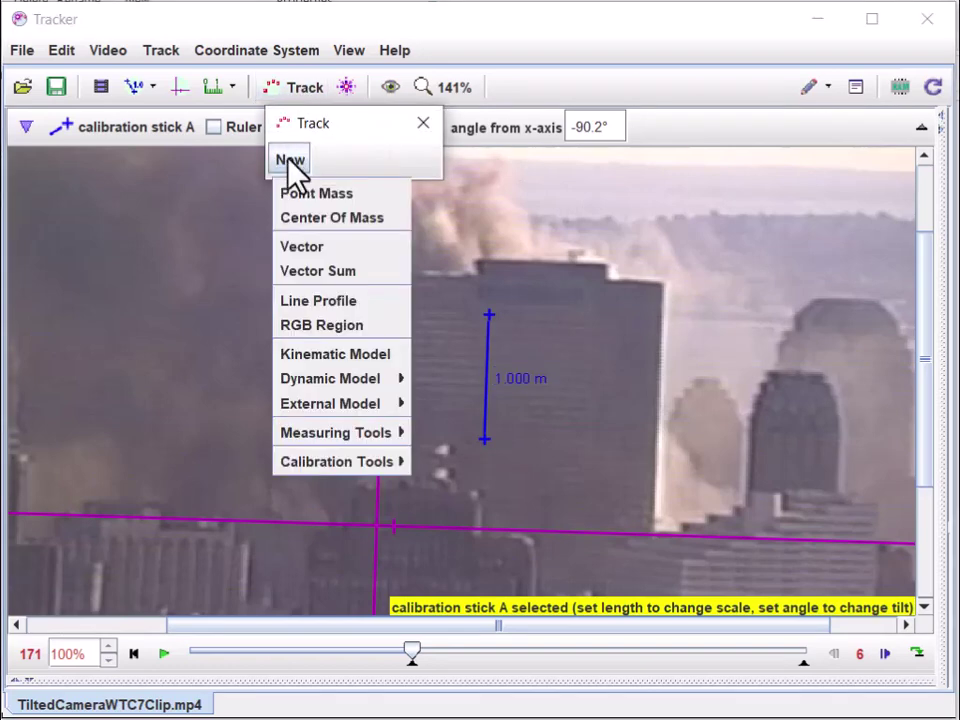
click(305, 195)
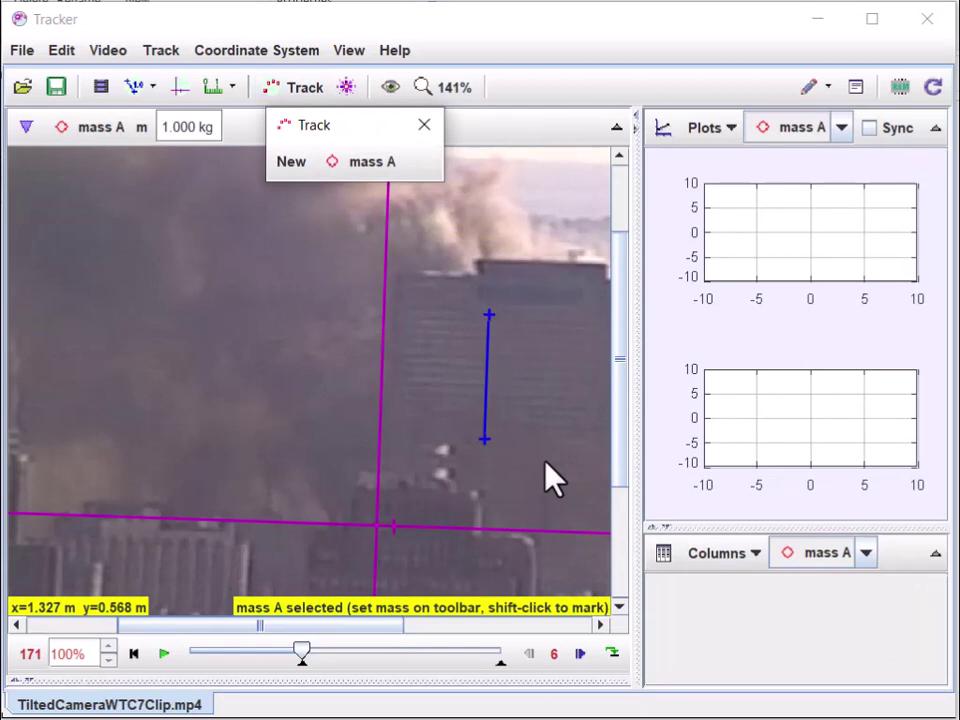
drag(352, 308, 163, 308)
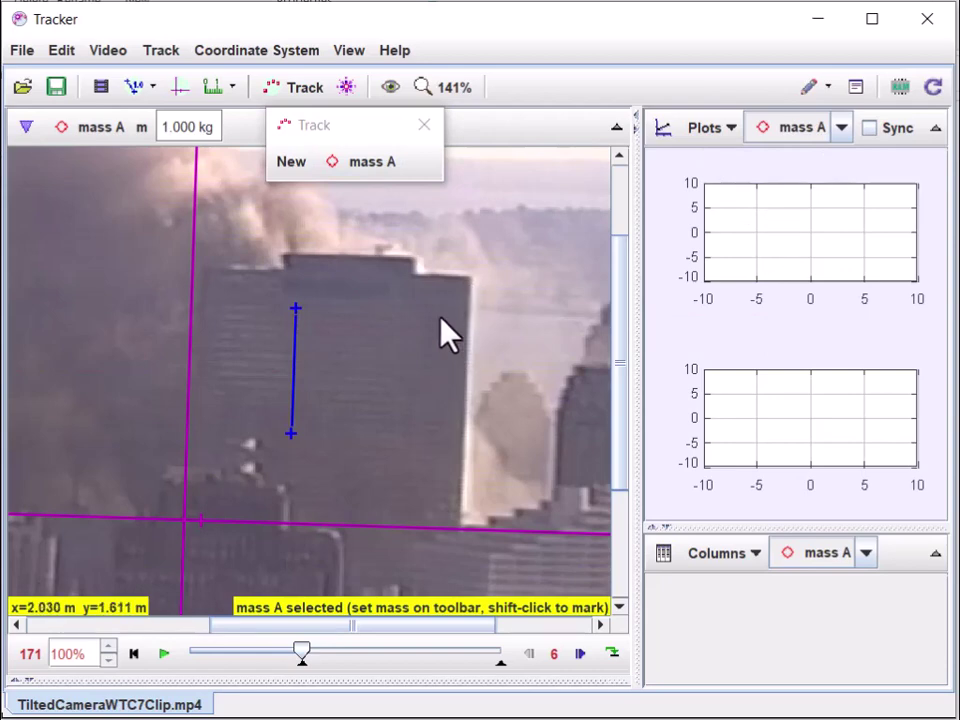
- Rename the point mass track as NW Corner
mouse_move(331, 377)
click(386, 162)
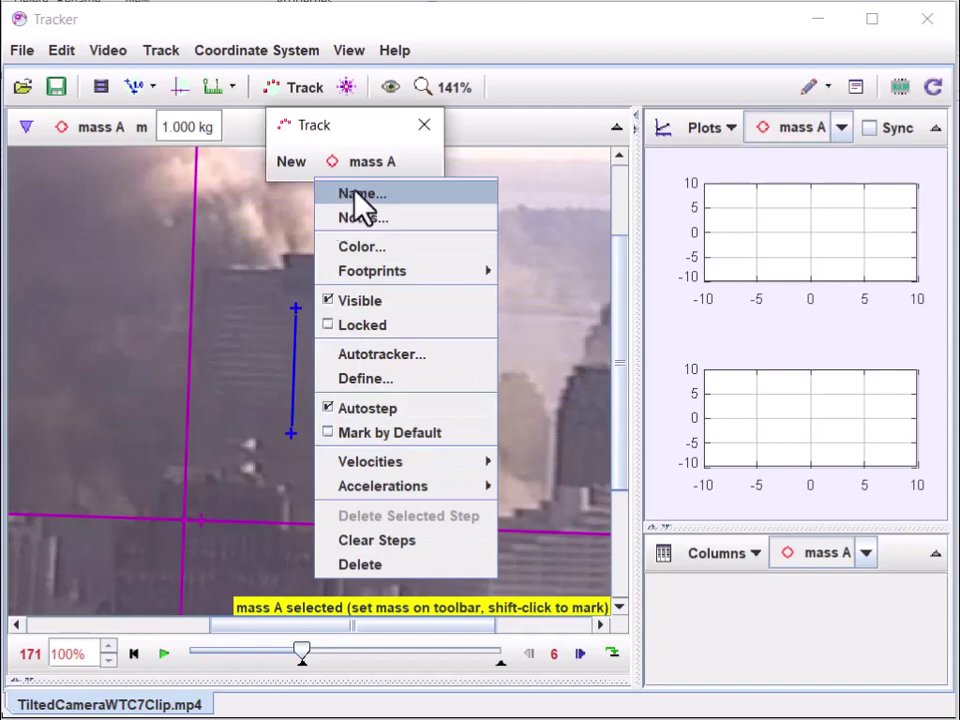
click(357, 195)
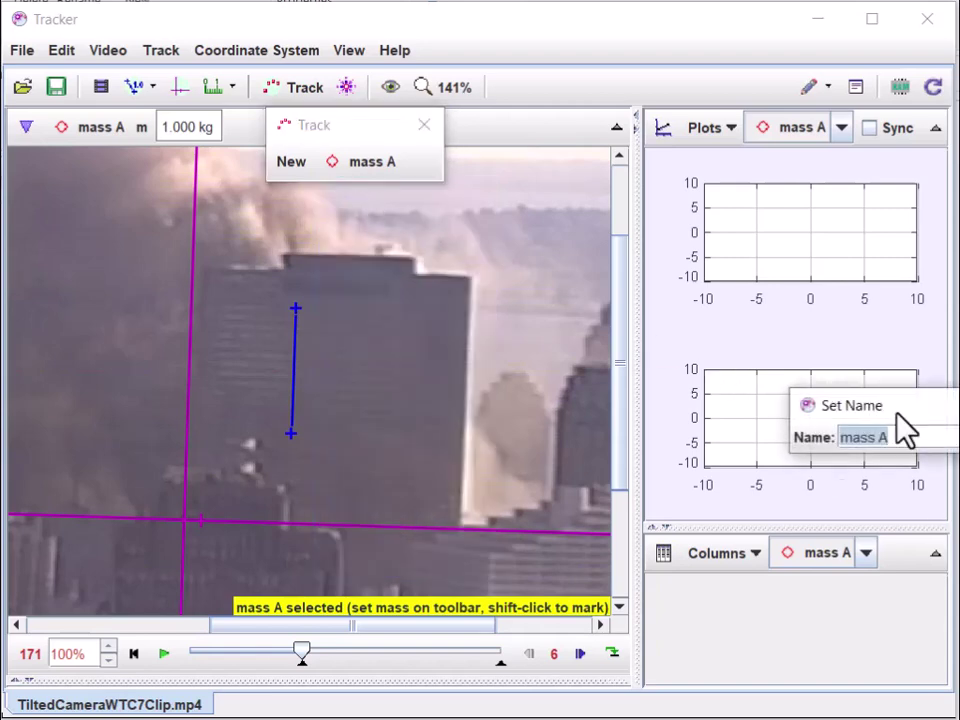
drag(932, 414, 460, 290)
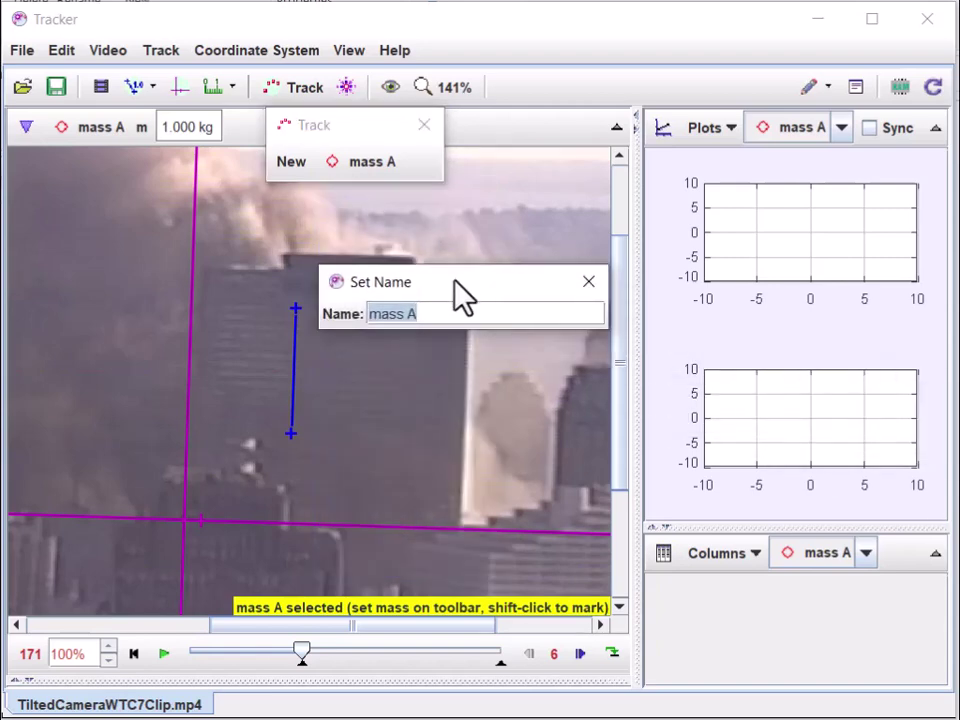
text(NW)
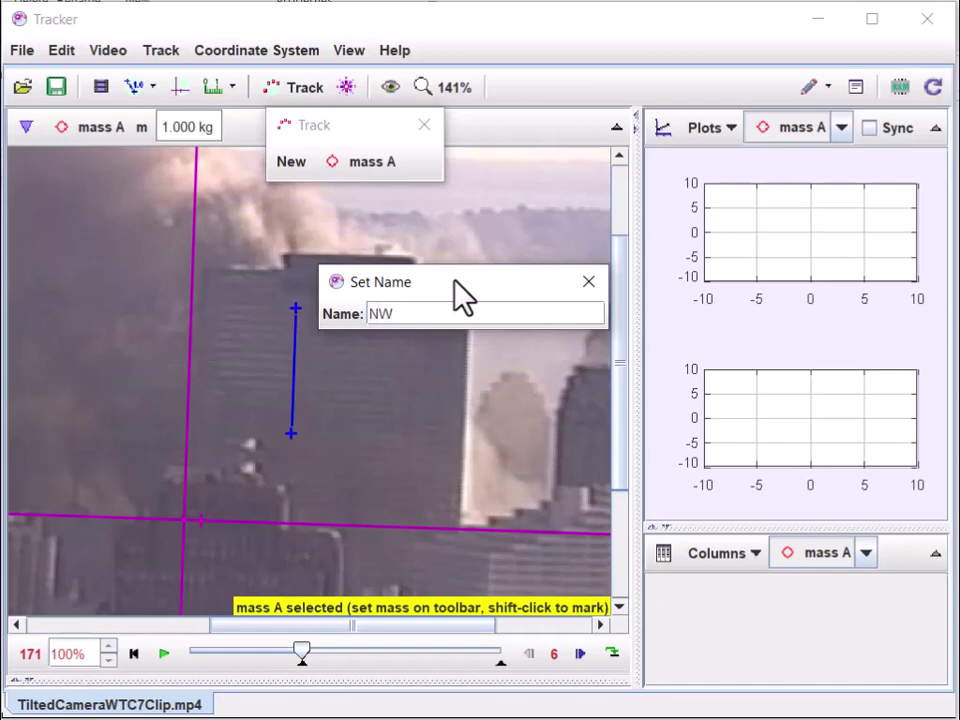
text( Corner)
key(Return)
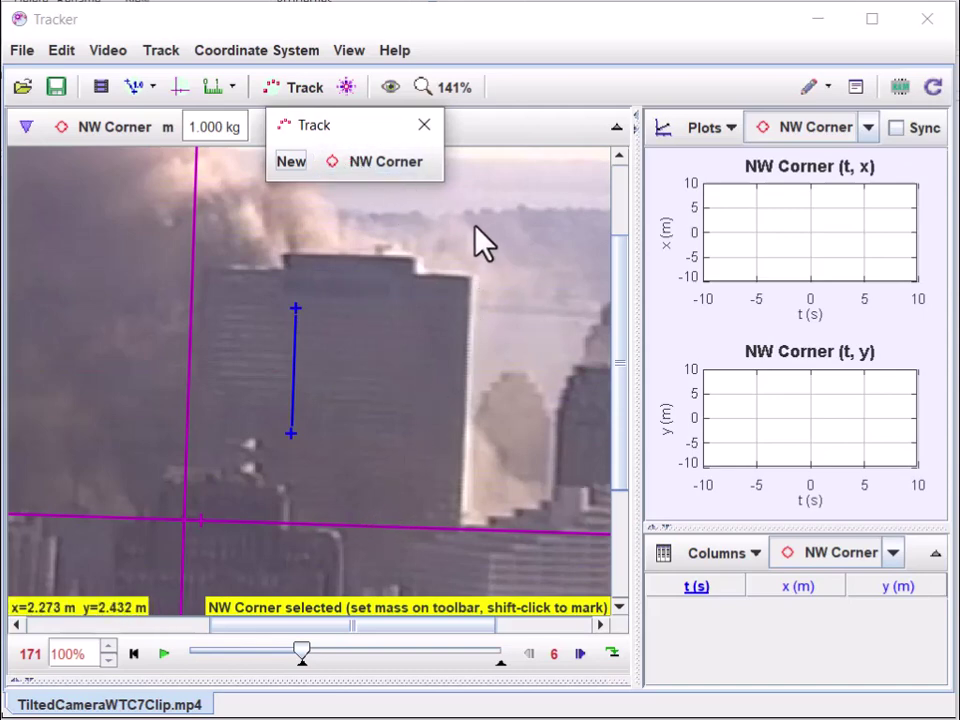
- Mark the first NW Corner position in frame 171 at the building's upper-right roof corner
drag(372, 135, 161, 188)
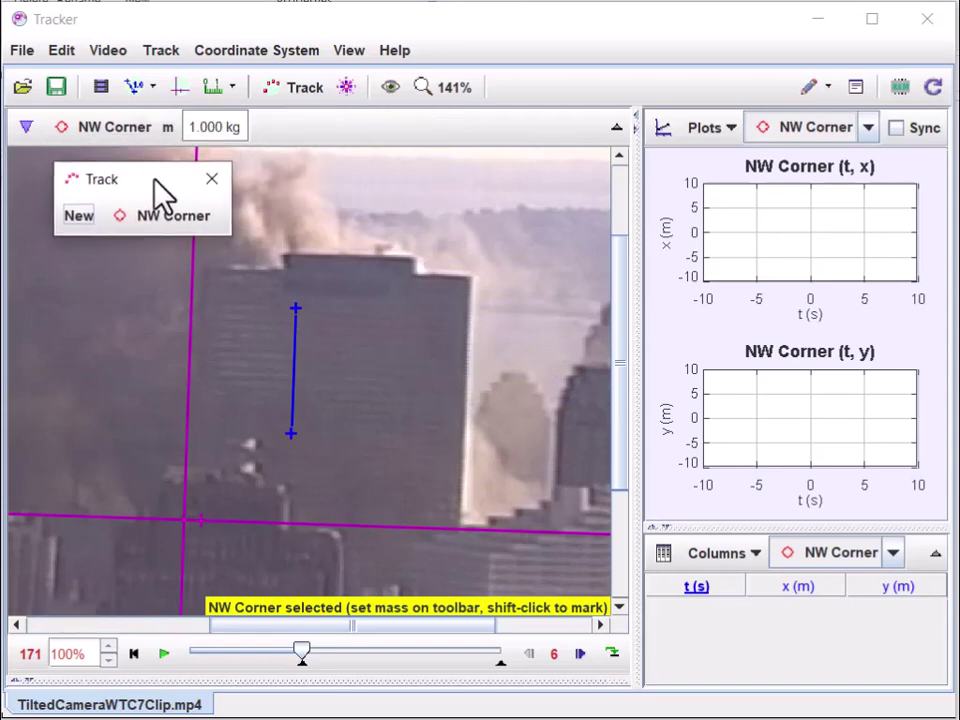
click(690, 278)
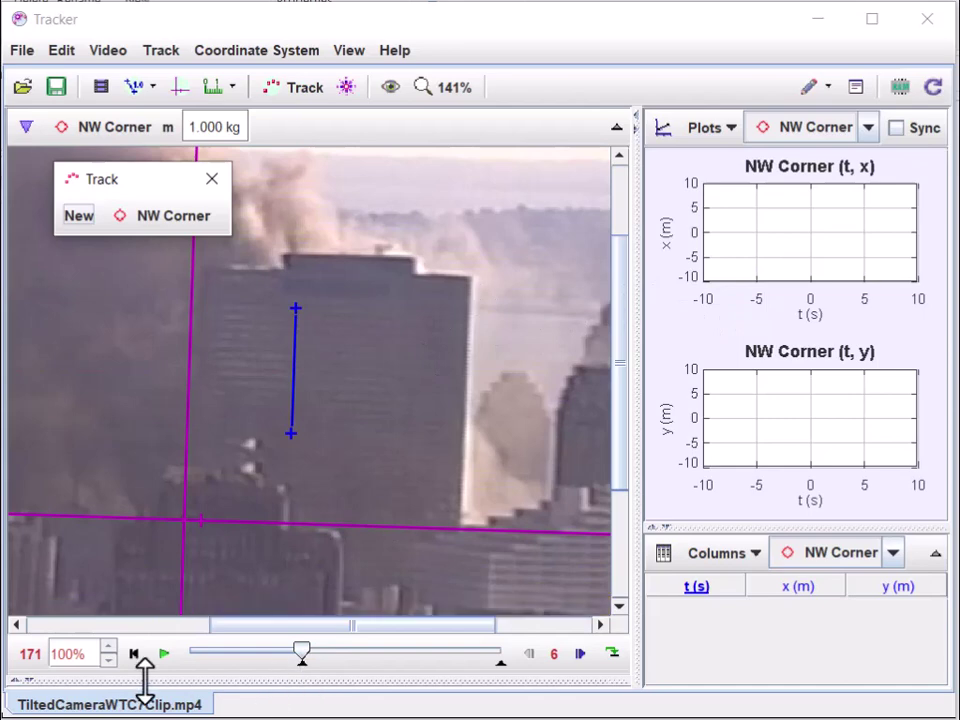
scroll(478, 303, up, 10)
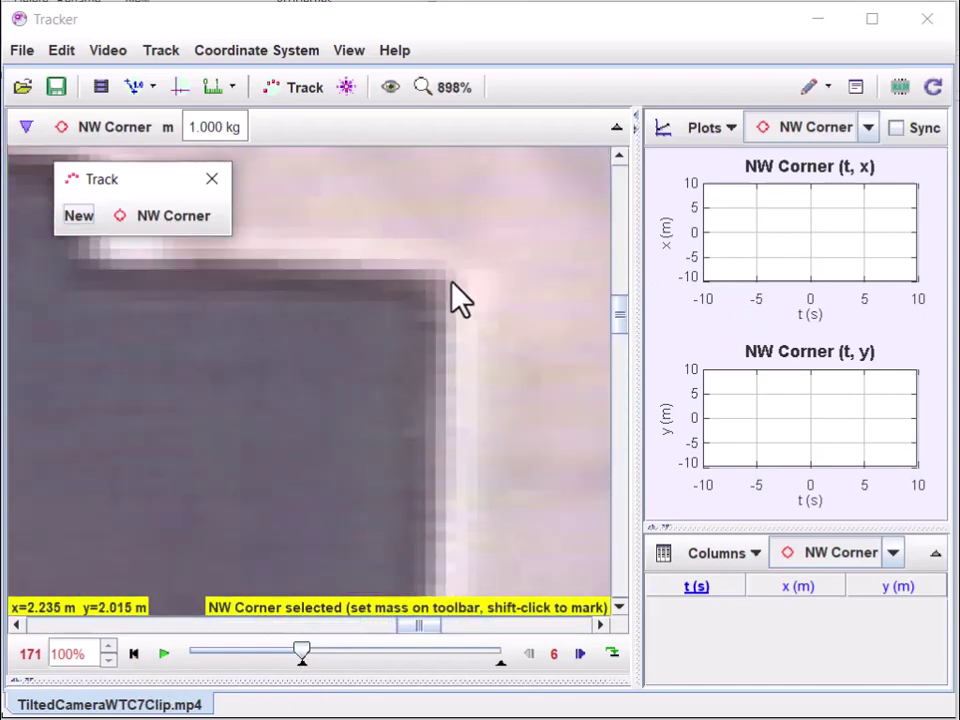
scroll(456, 298, up, 1)
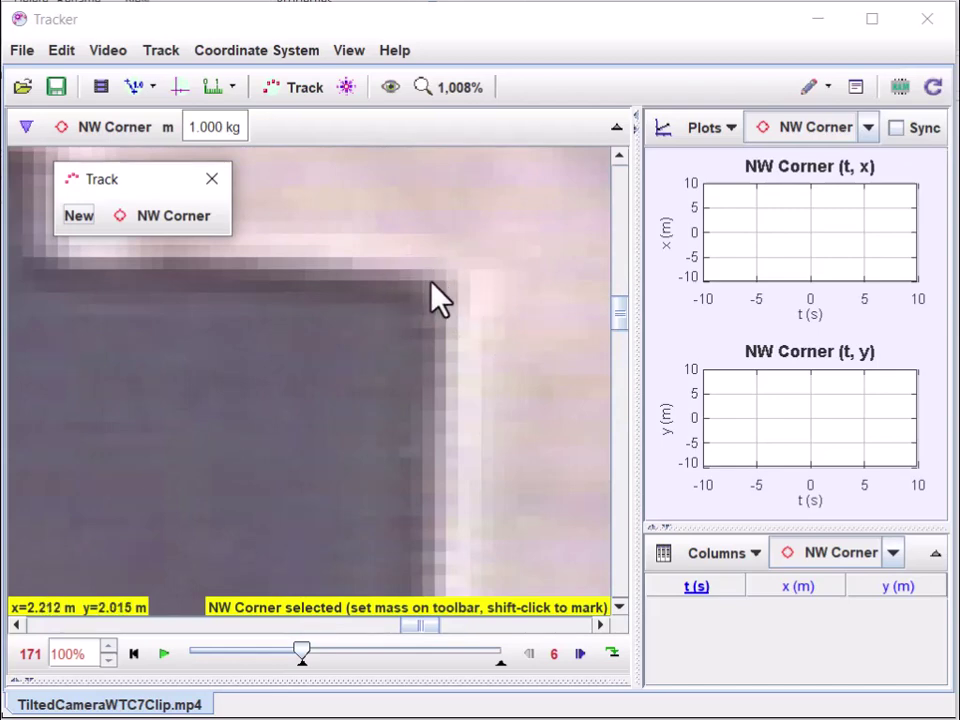
scroll(438, 296, up, 6)
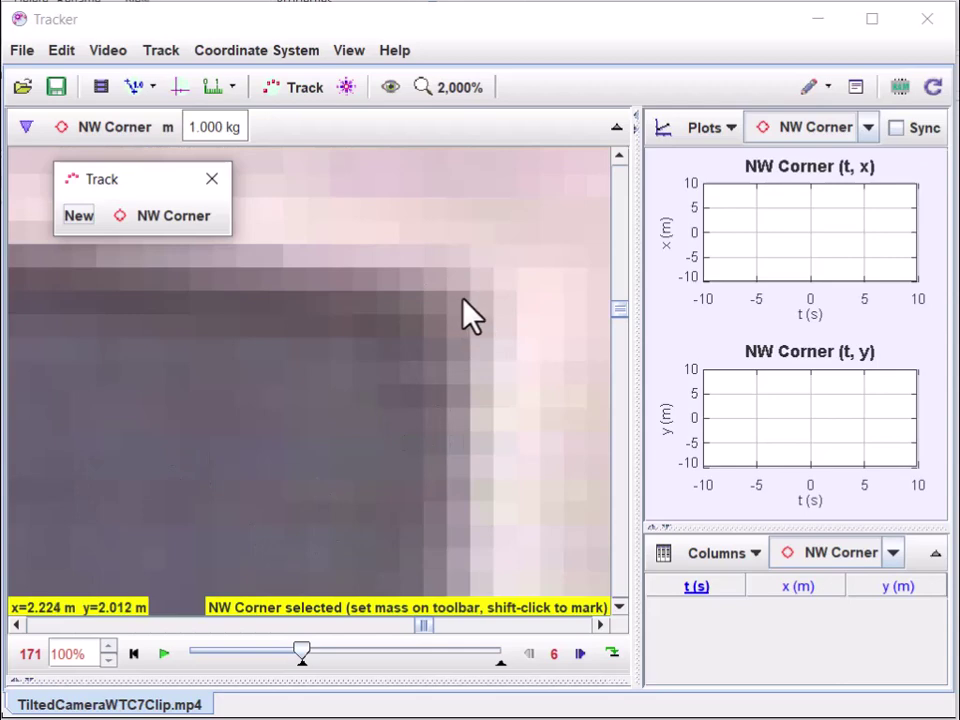
scroll(463, 300, down, 7)
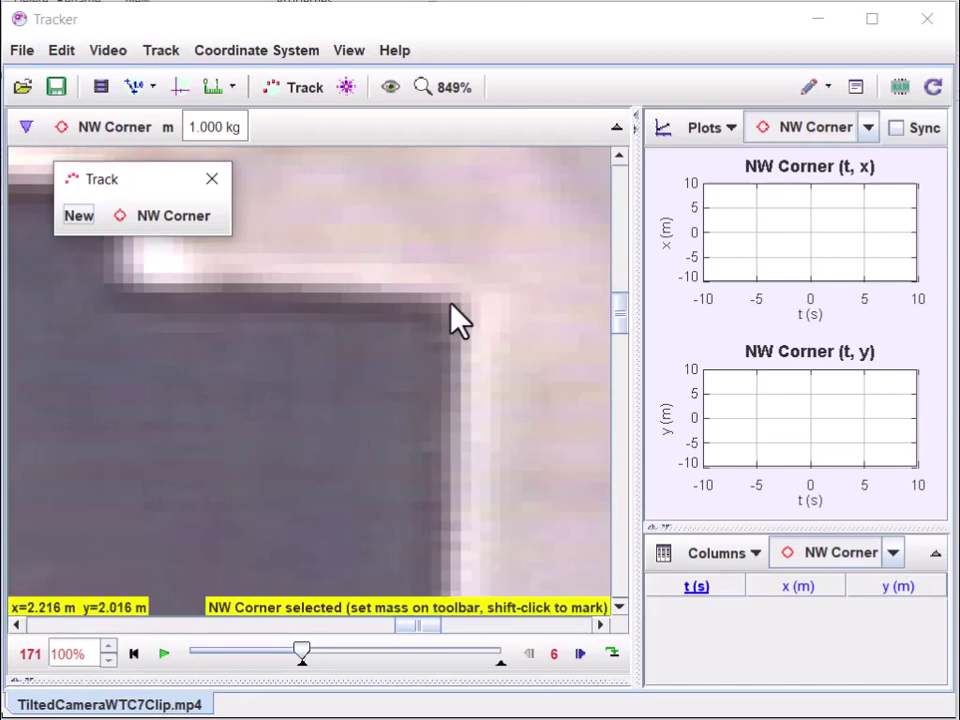
key(shift)
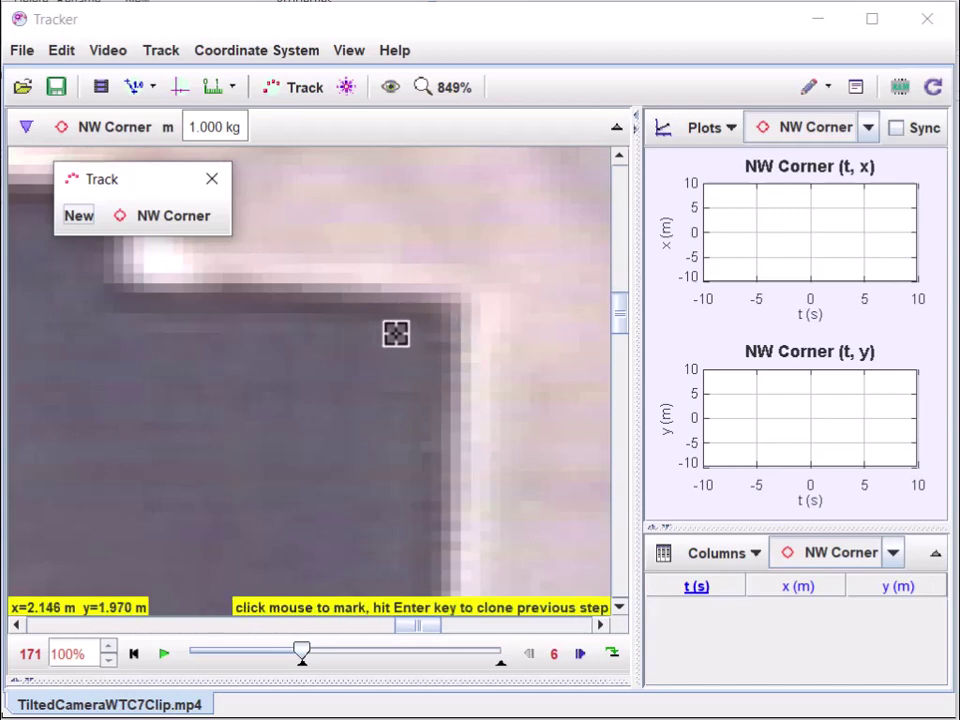
click(454, 301)
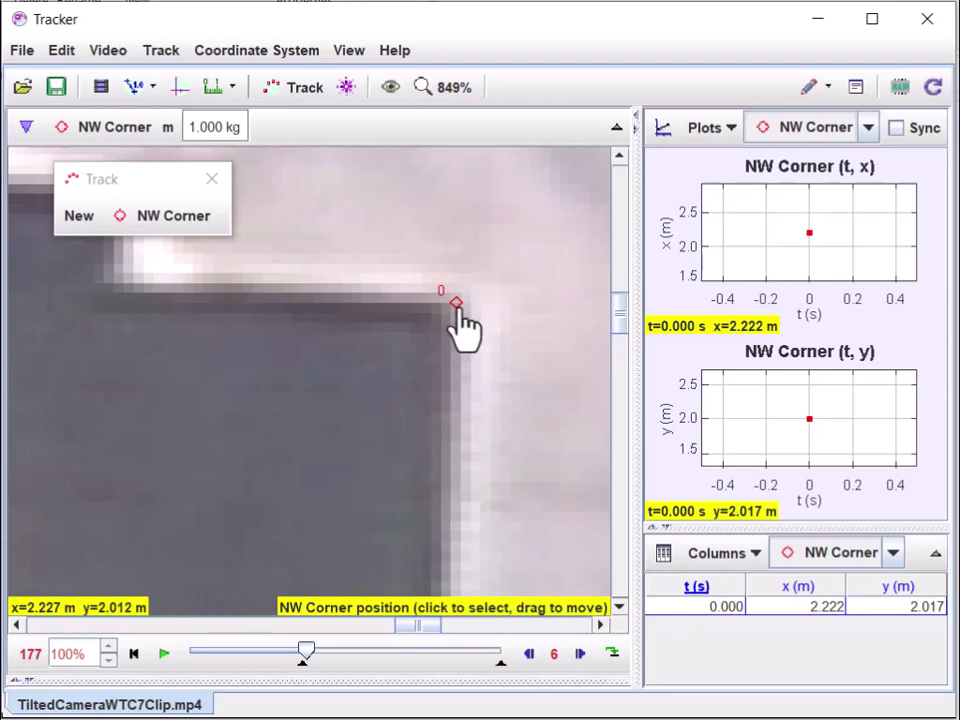
- Mark the same roof corner for NW Corner in five more frames, from 177 to 201
key(shift)
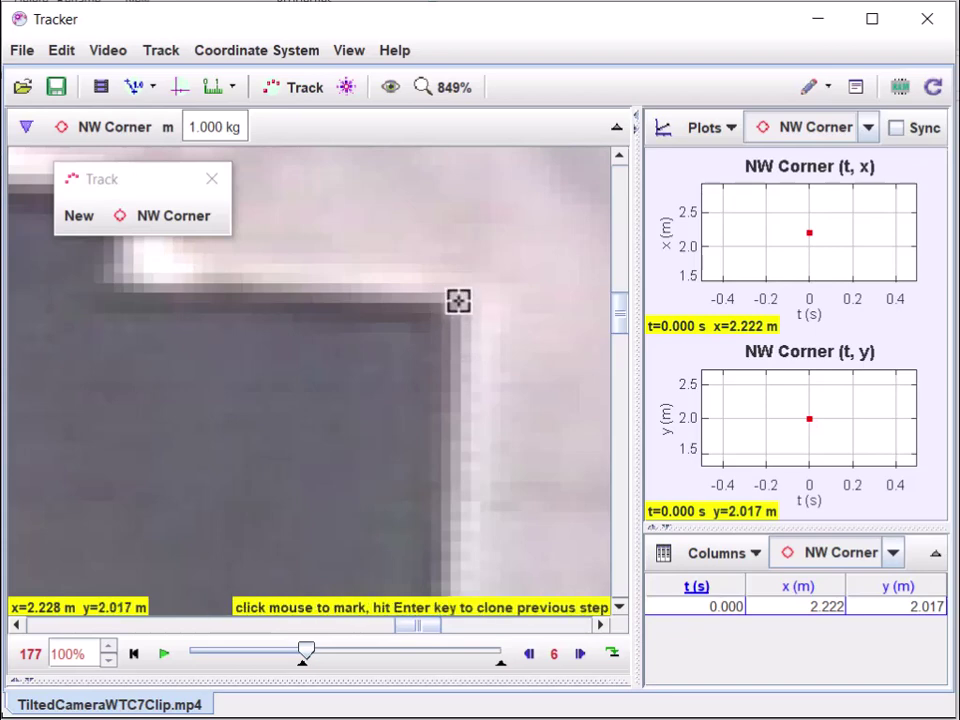
shift+click(455, 301)
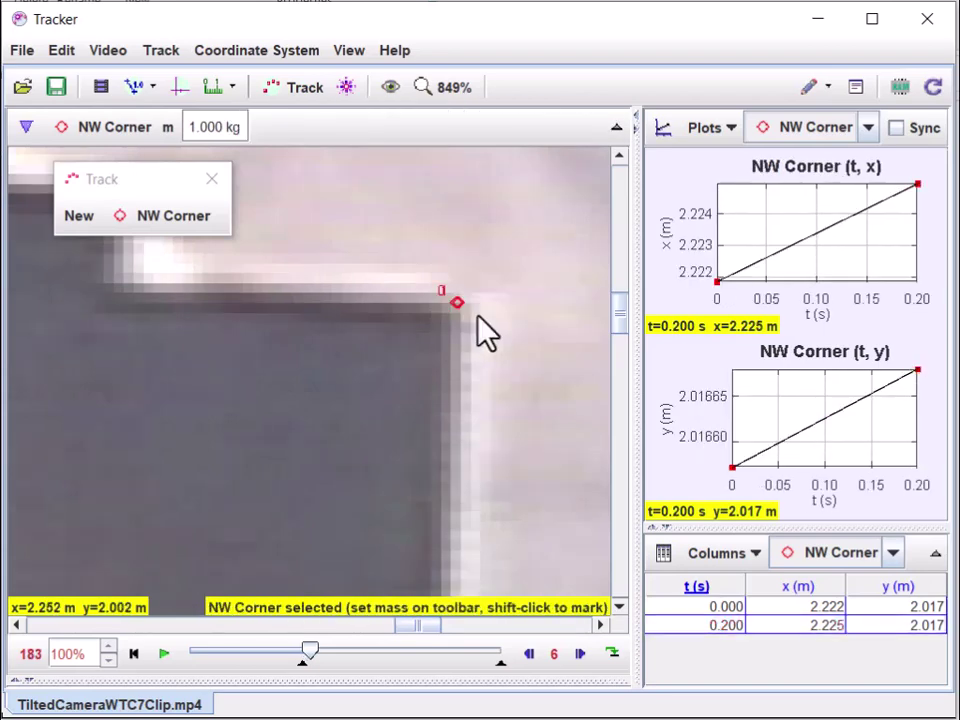
shift+click(454, 302)
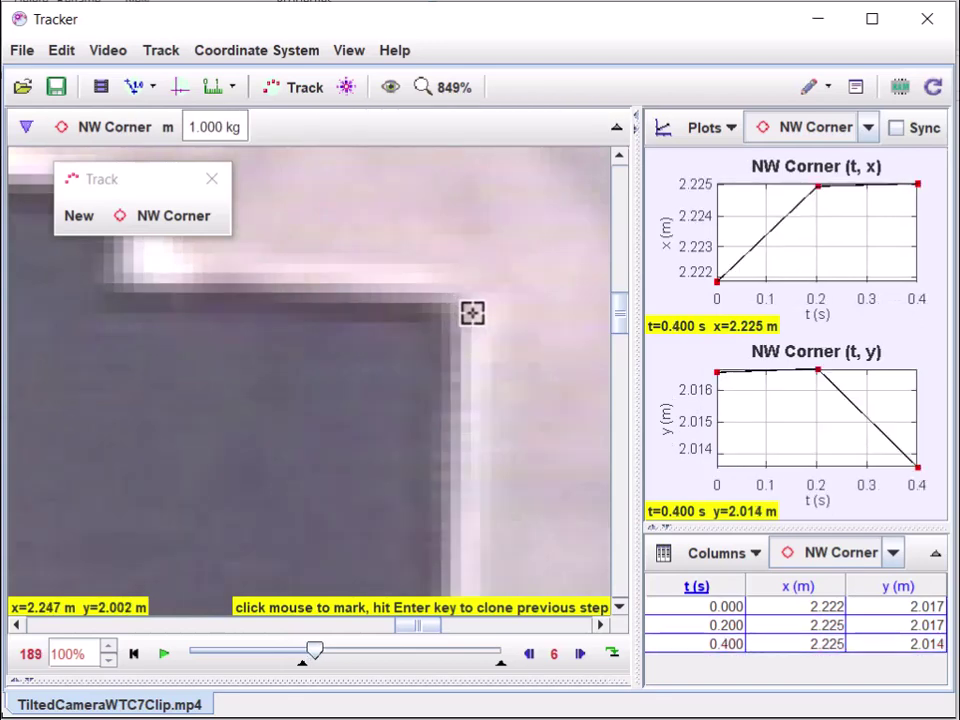
key(shift)
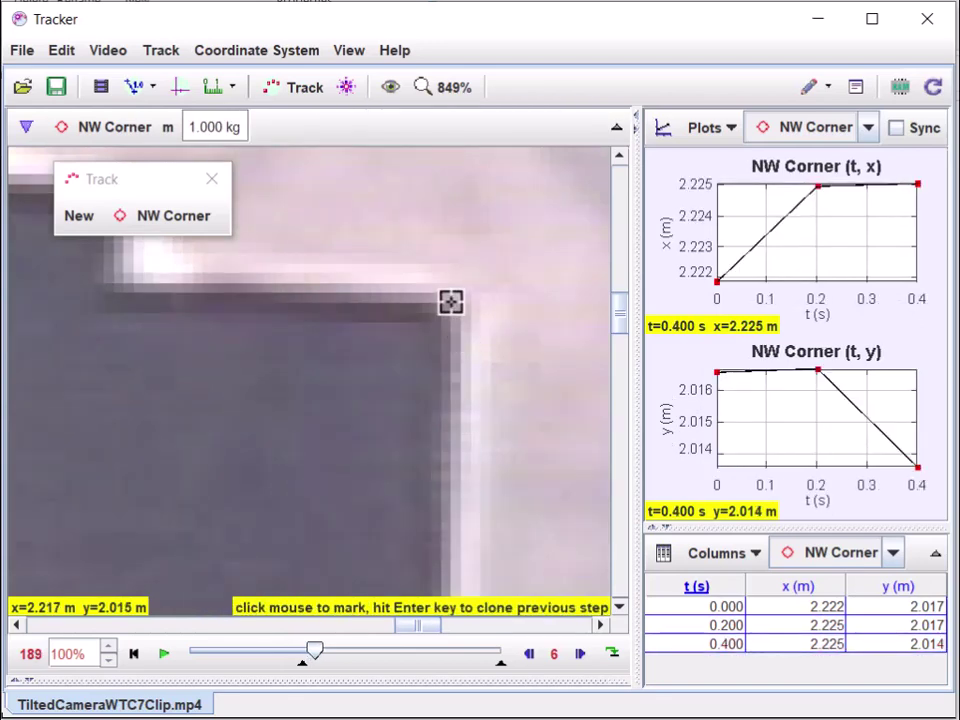
shift+click(455, 301)
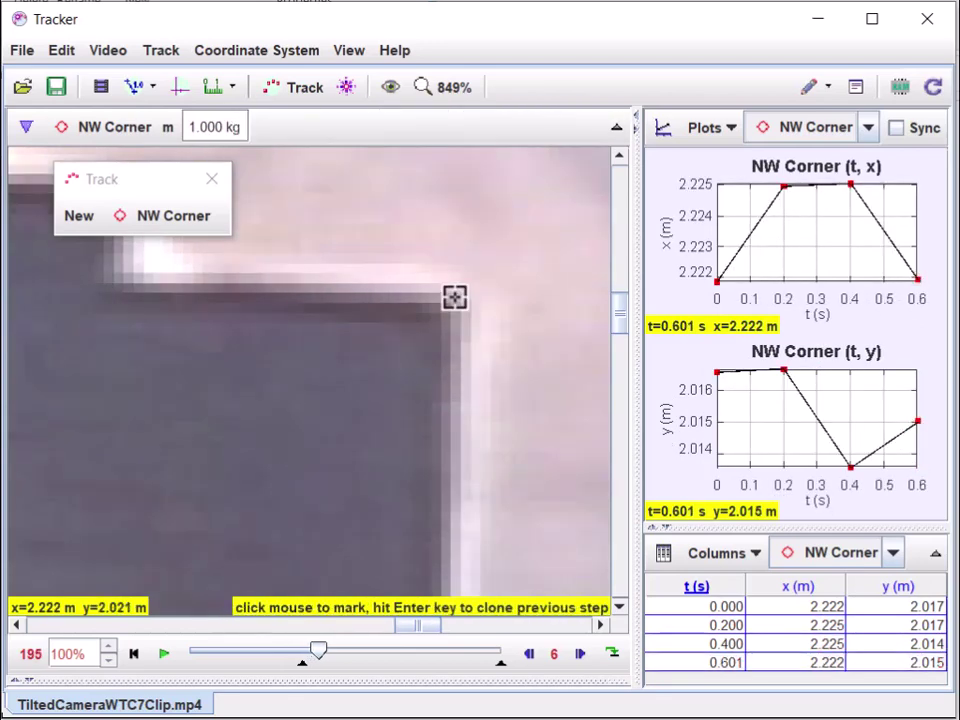
shift+click(454, 301)
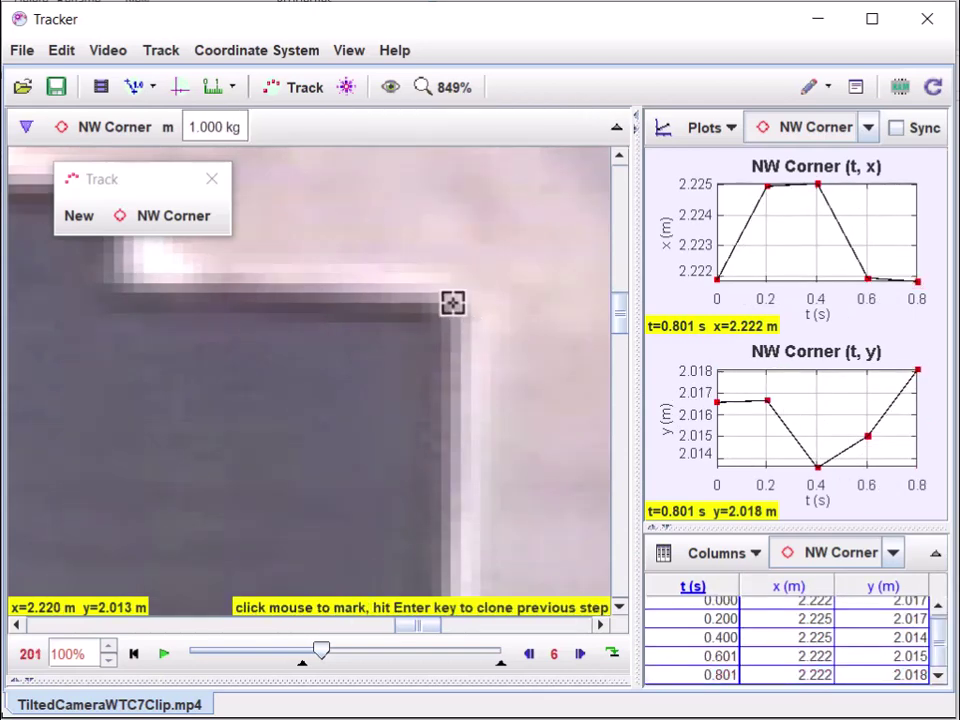
shift+click(452, 302)
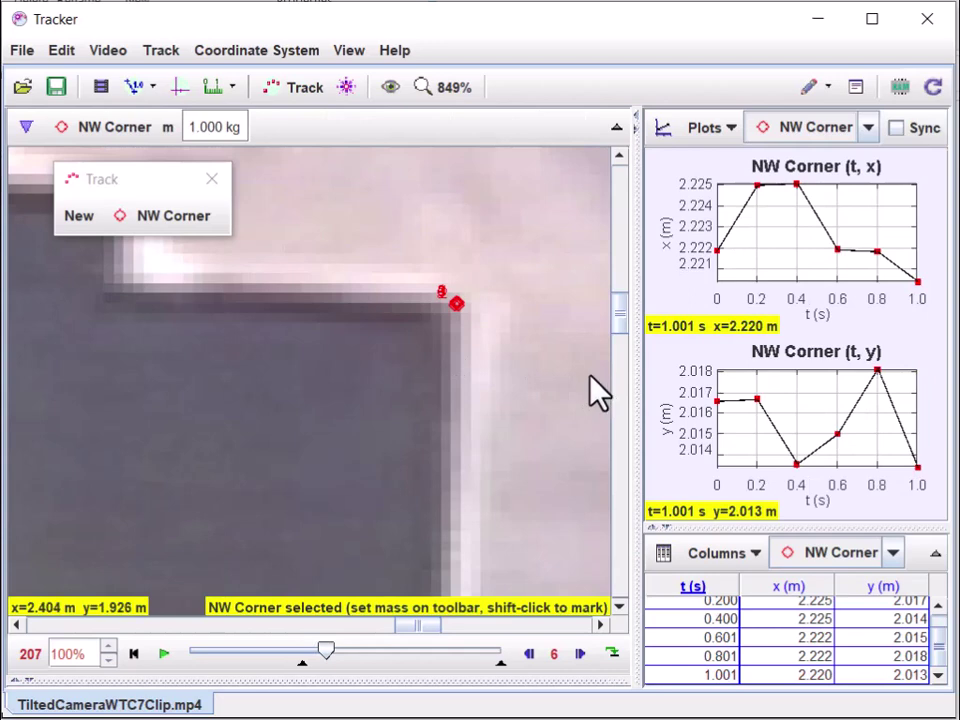
- Change the upper NW Corner plot to show the position y-component over time
click(670, 243)
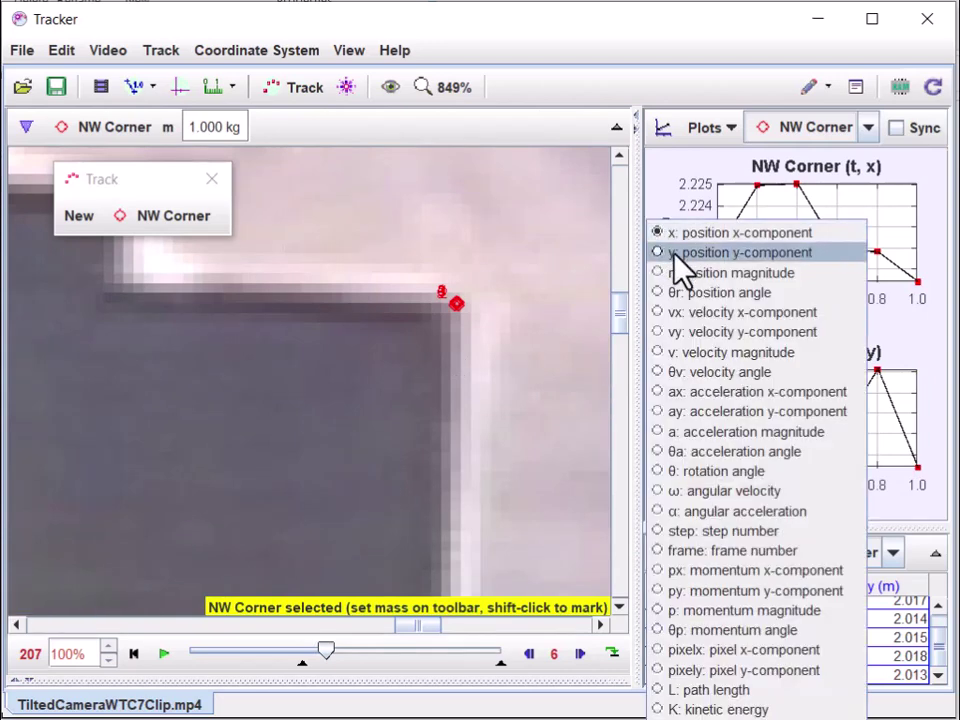
click(676, 254)
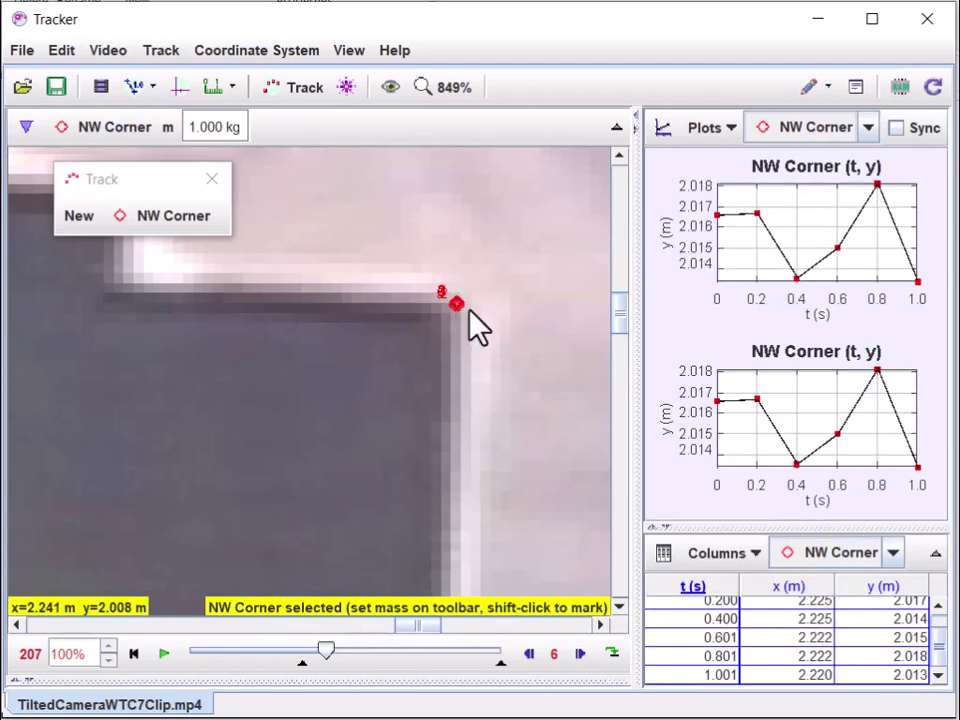
- Hide the position labels in the video view and set the trails to No trails
click(390, 89)
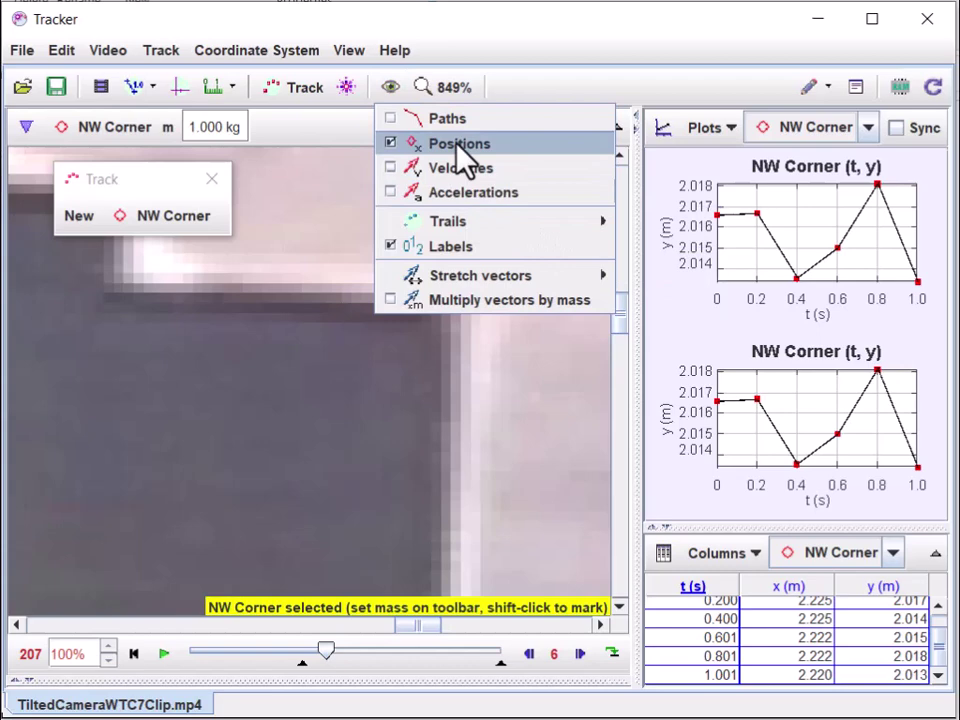
click(390, 248)
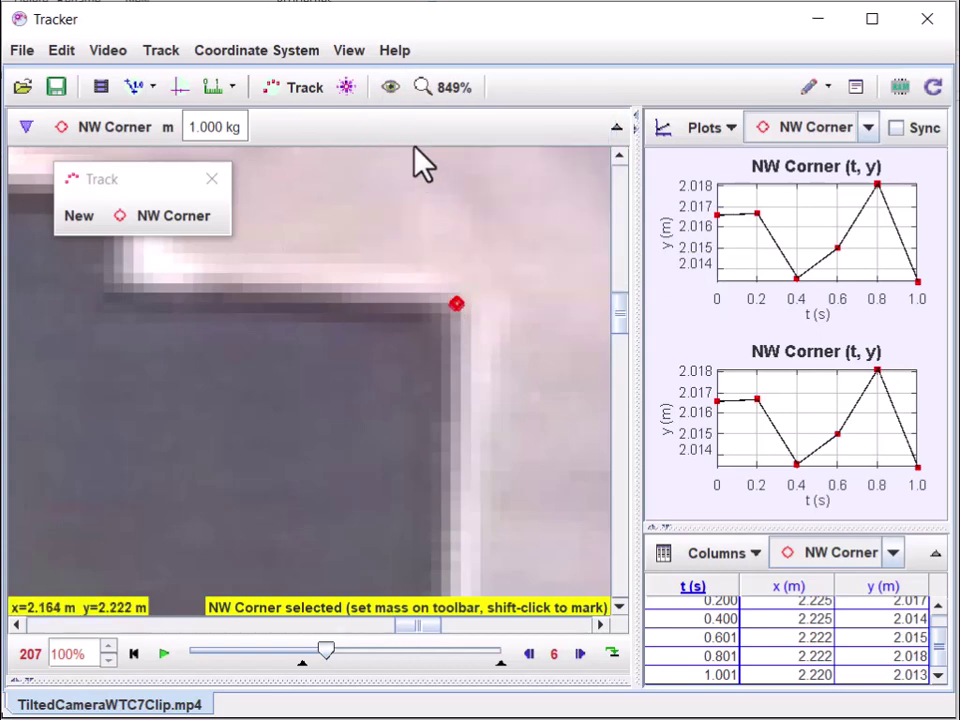
click(390, 87)
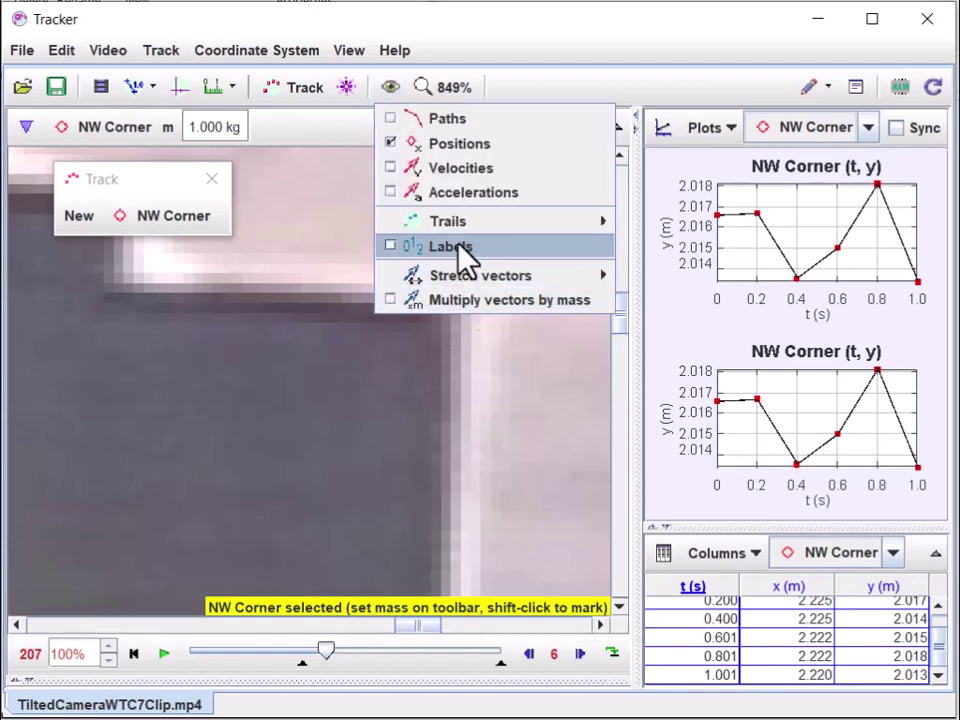
mouse_move(482, 224)
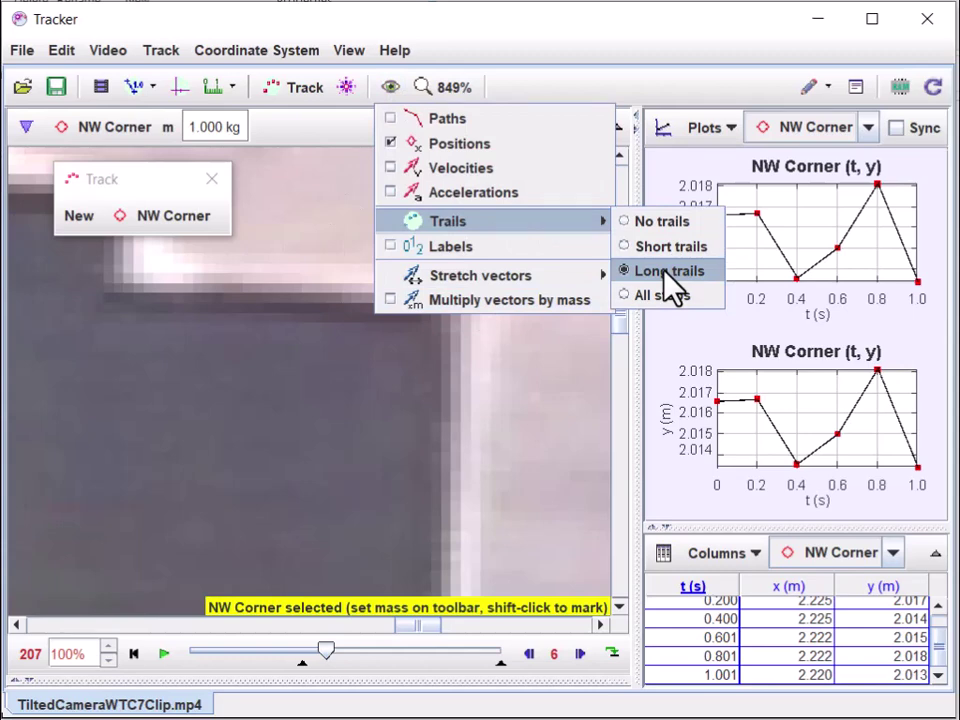
click(663, 222)
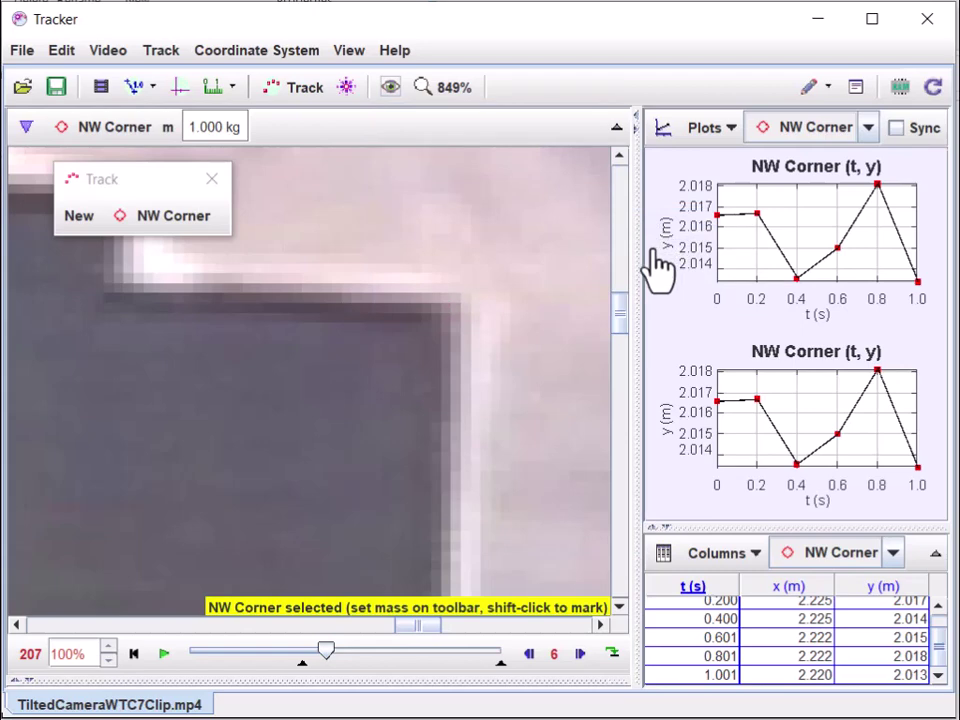
- Mark the building's upper-right roof corner for NW Corner in every sixth frame from 207 through 339
click(530, 656)
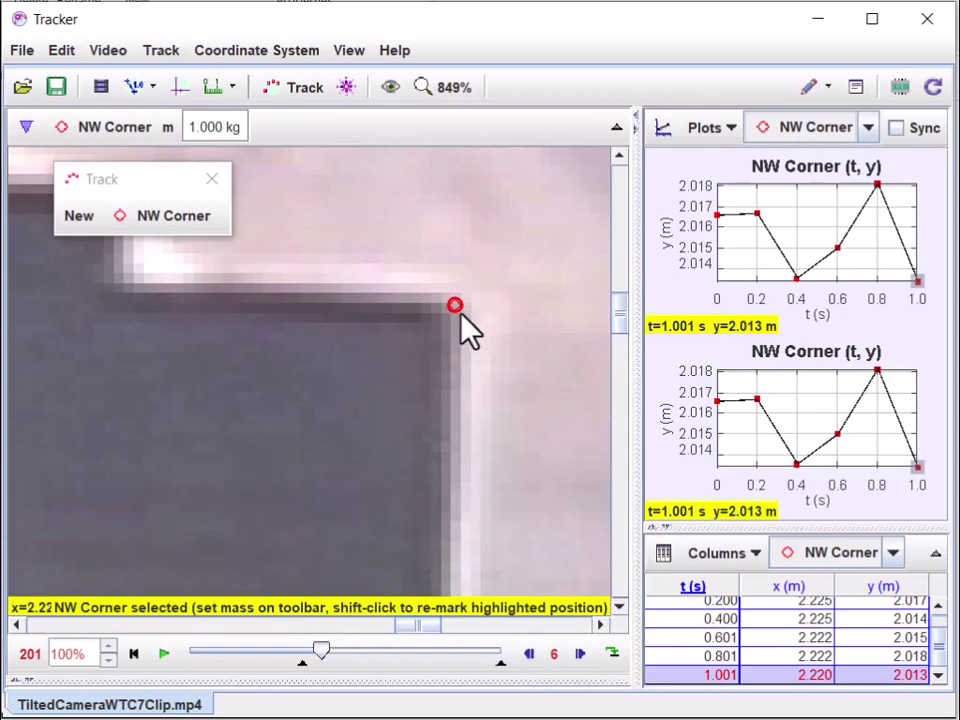
click(580, 655)
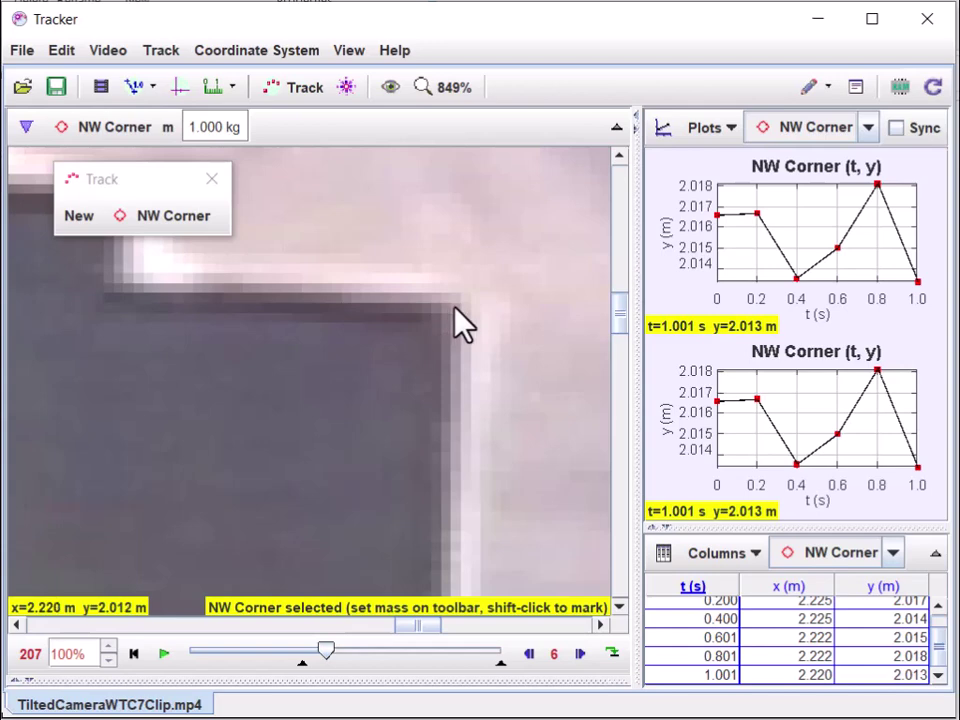
key(shift)
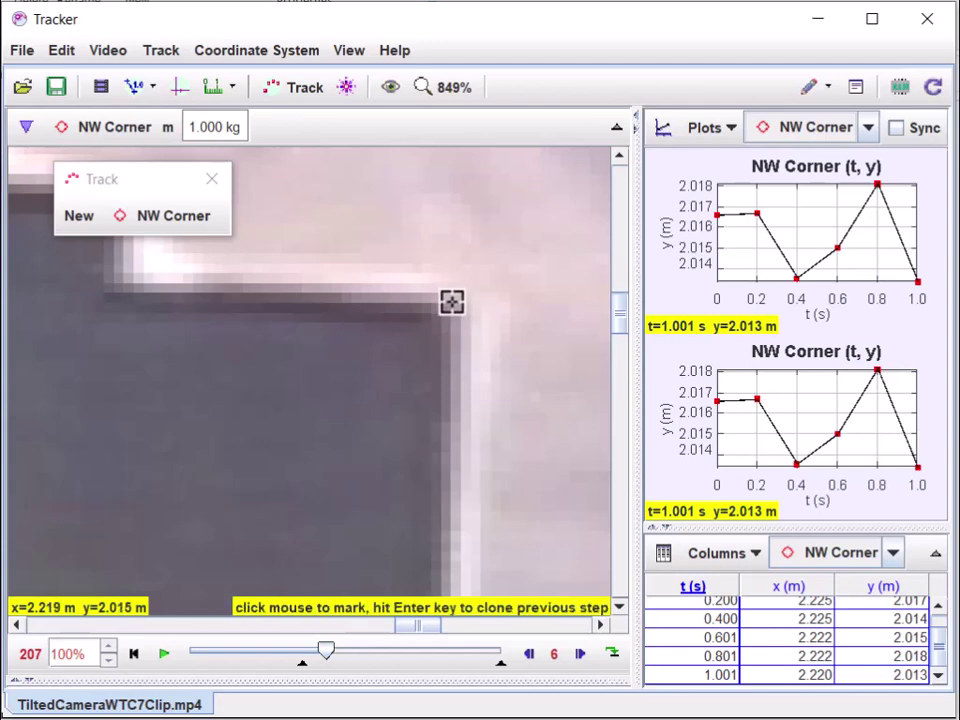
shift+click(451, 302)
shift+click(446, 302)
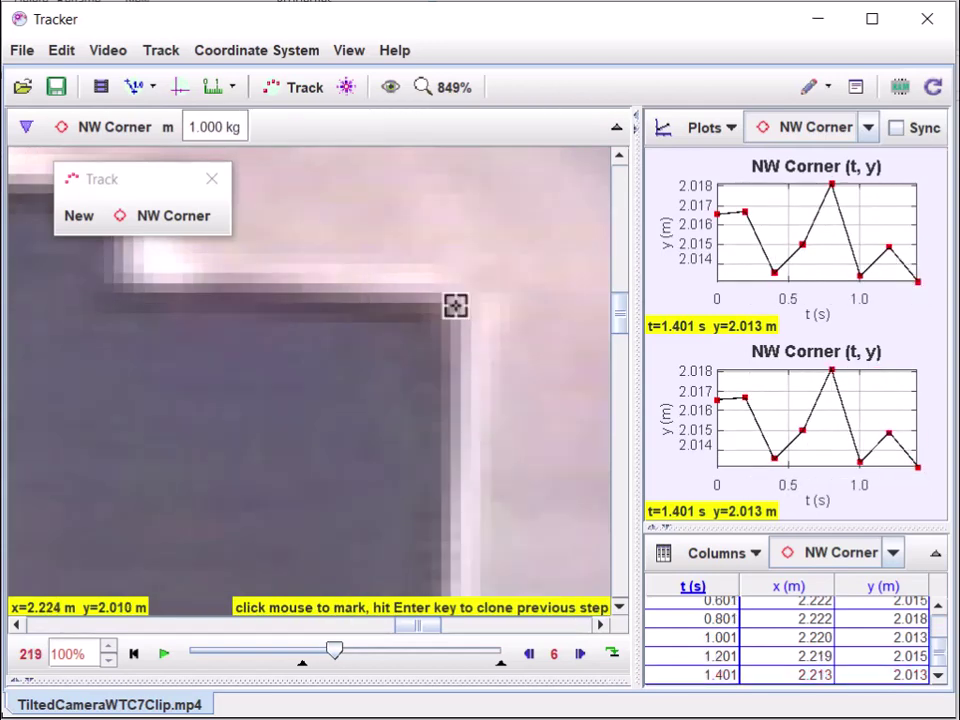
shift+click(451, 305)
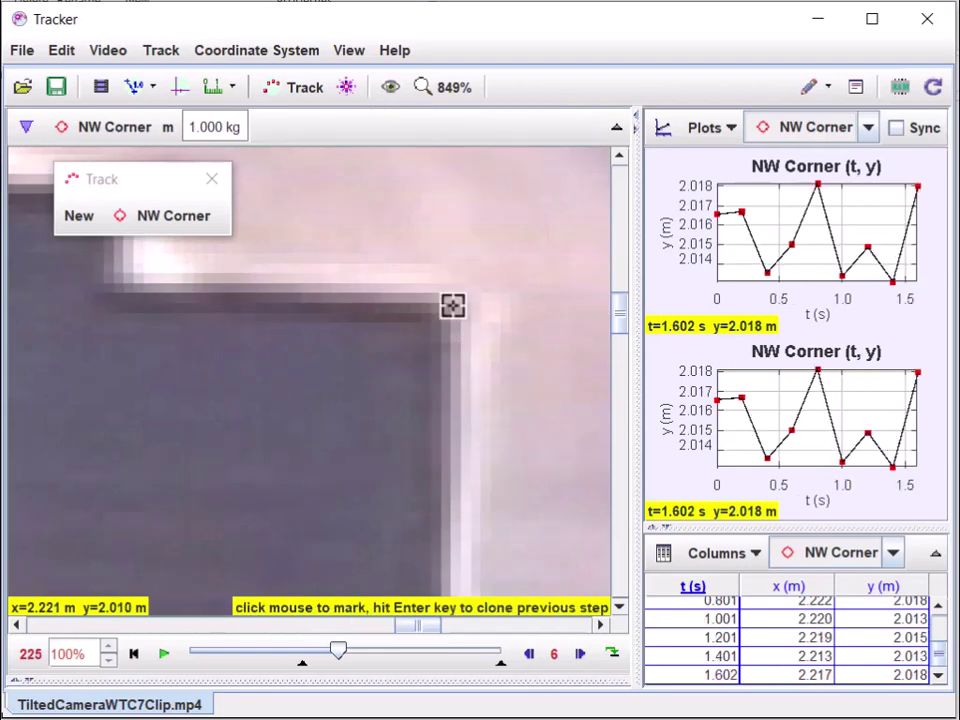
shift+click(448, 306)
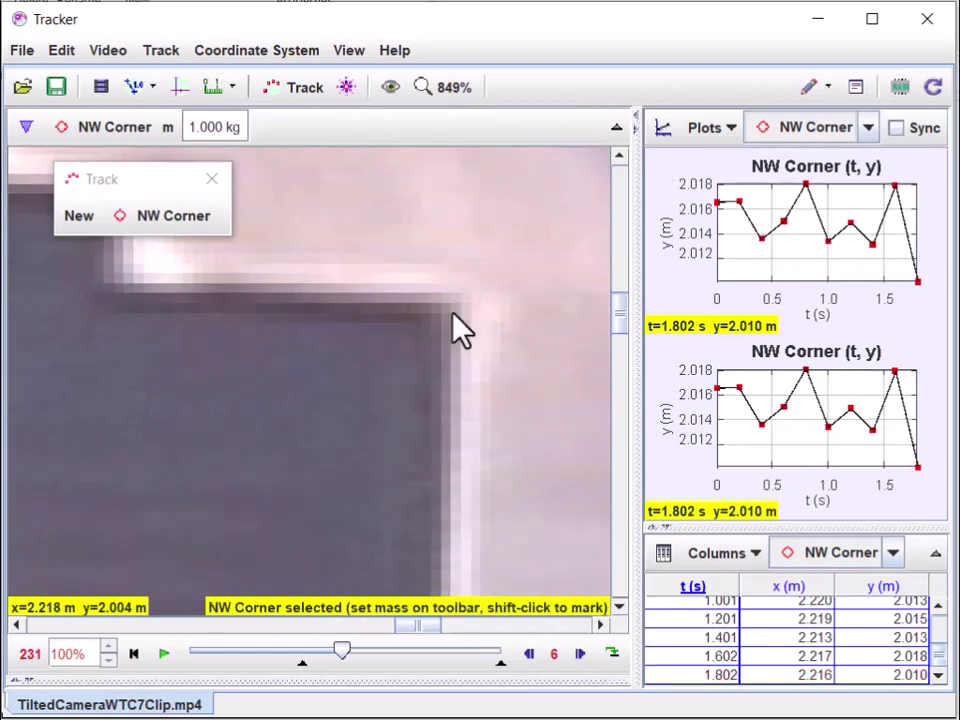
shift+click(451, 300)
shift+click(451, 302)
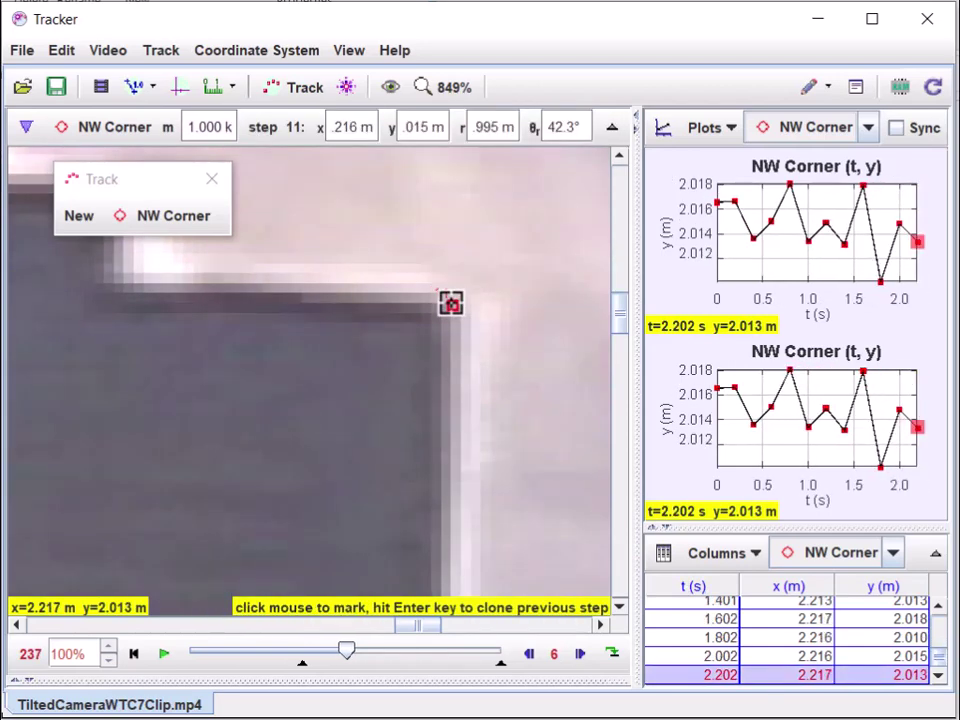
shift+click(452, 302)
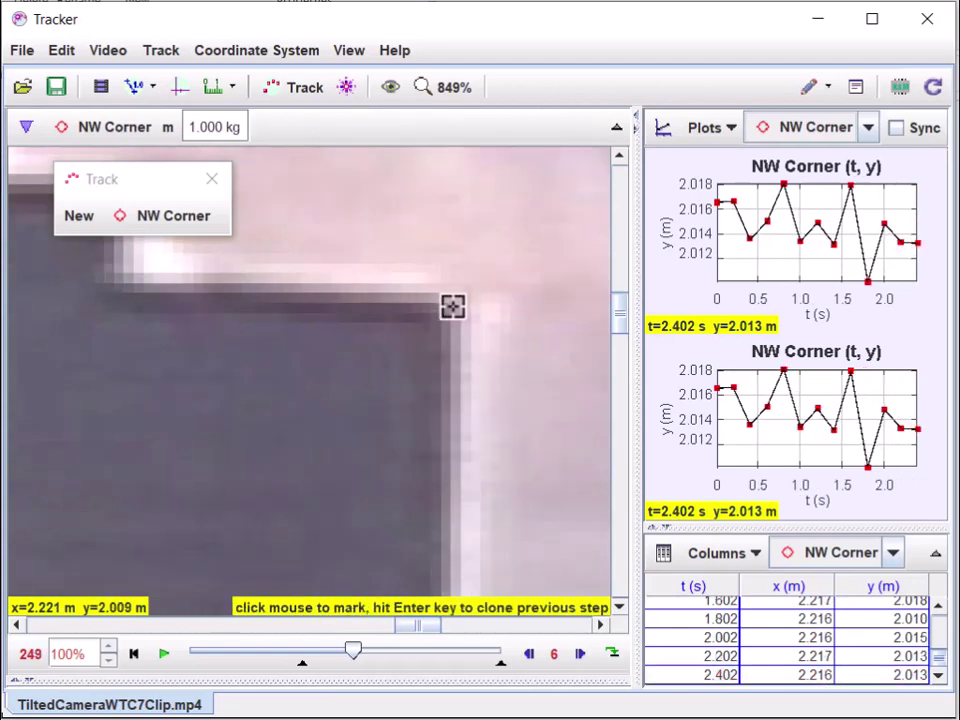
shift+click(452, 305)
shift+click(452, 305)
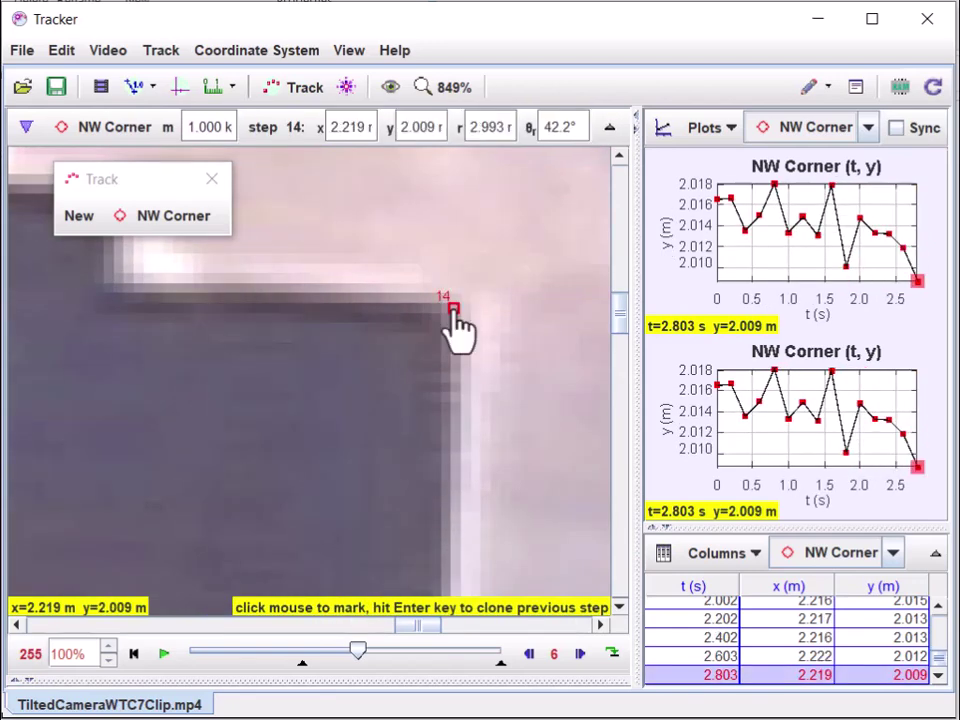
shift+click(454, 303)
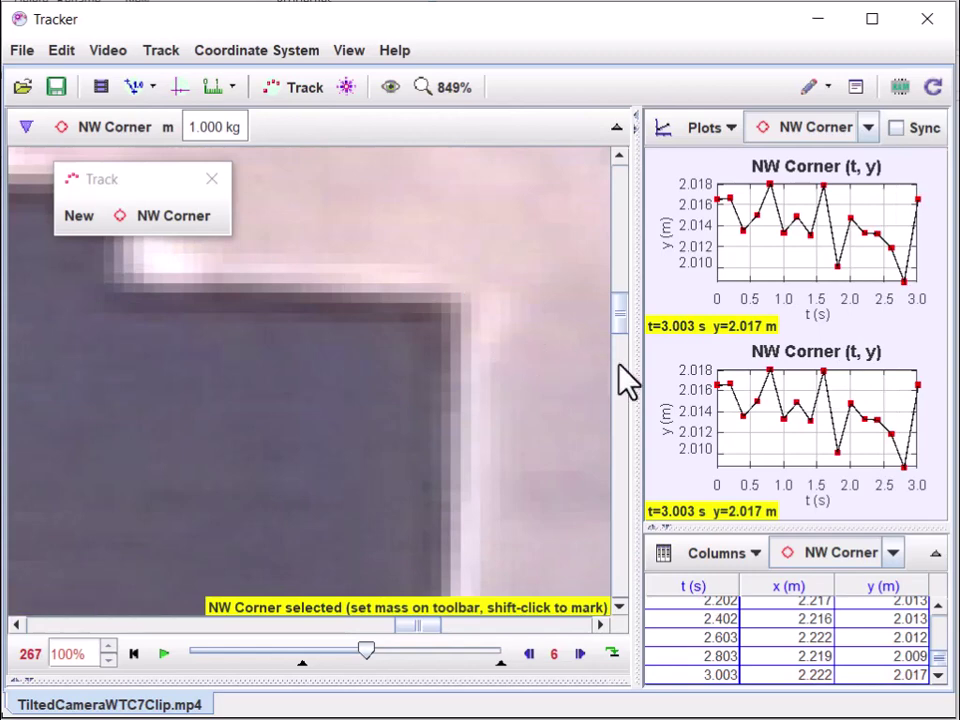
shift+click(455, 305)
shift+click(455, 305)
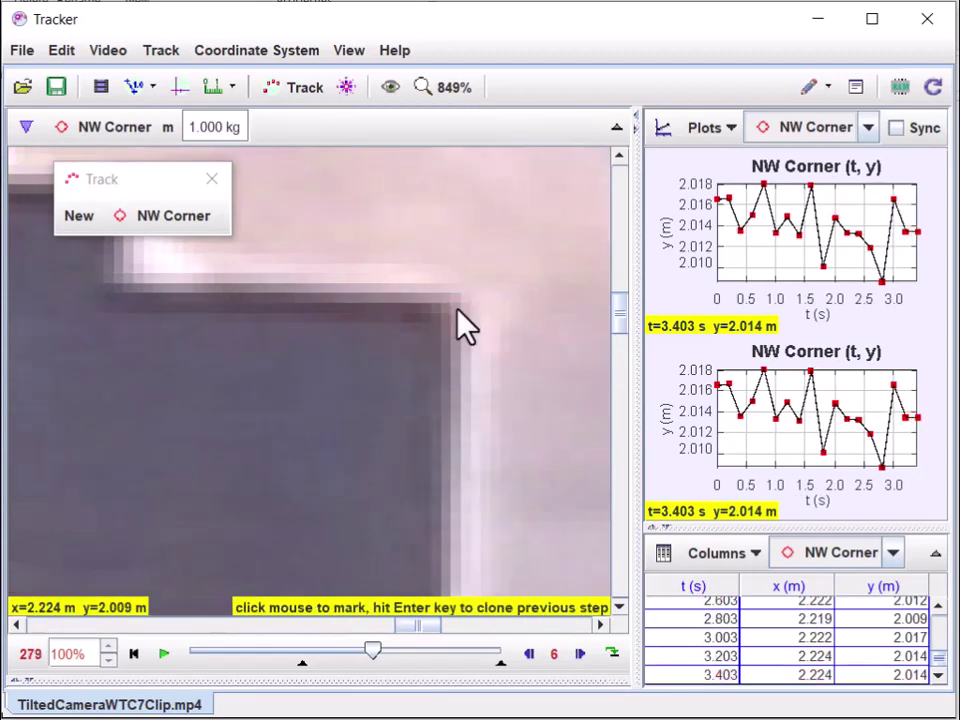
shift+click(456, 308)
shift+click(448, 306)
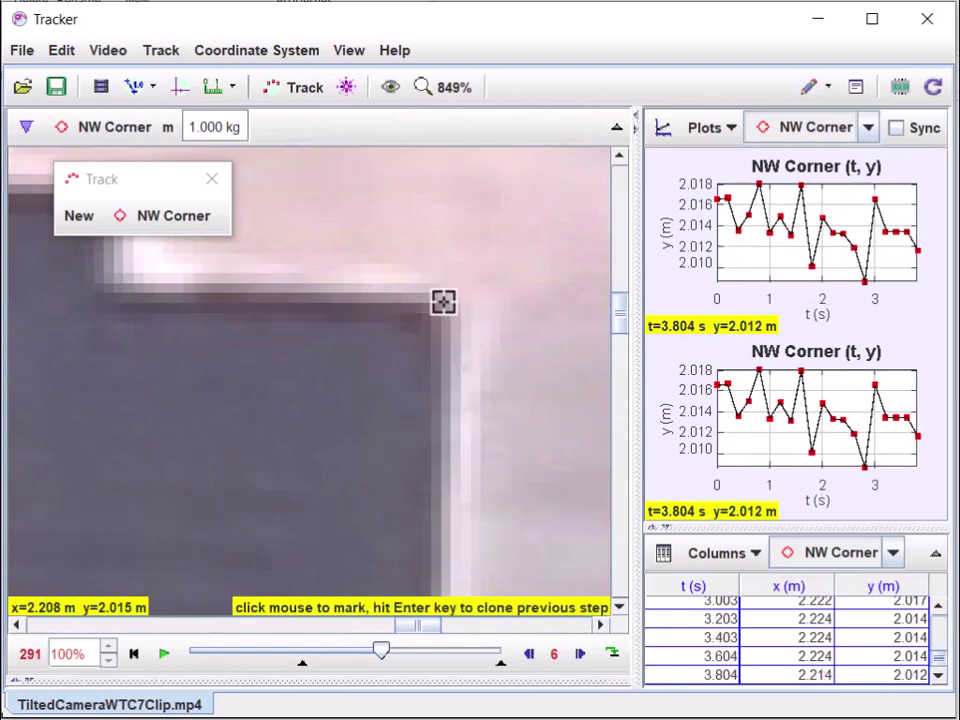
shift+click(444, 304)
shift+click(447, 310)
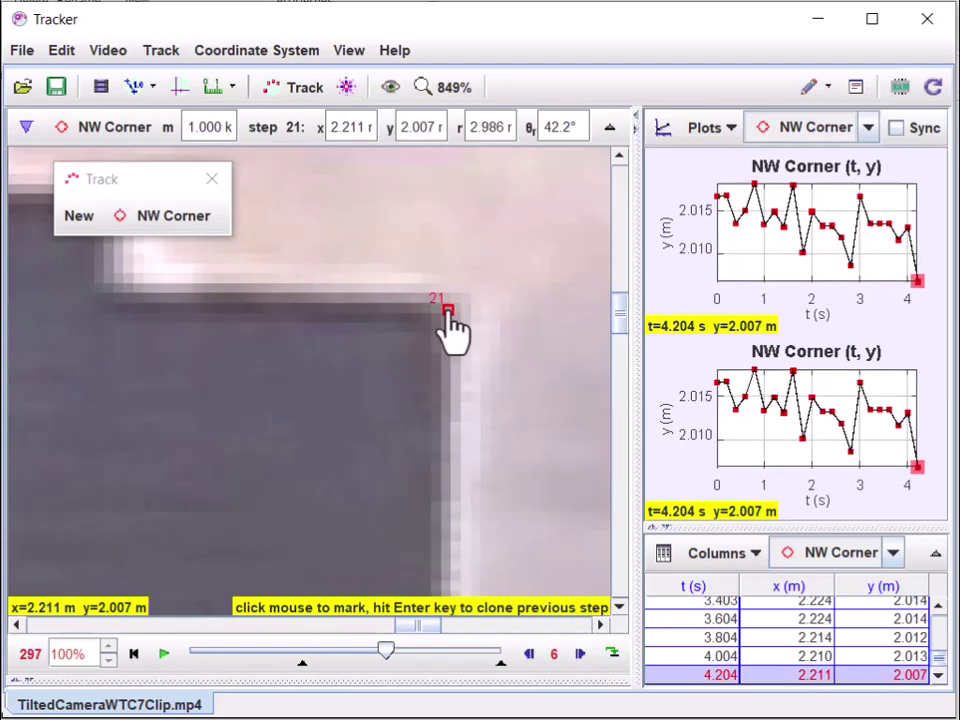
shift+click(442, 308)
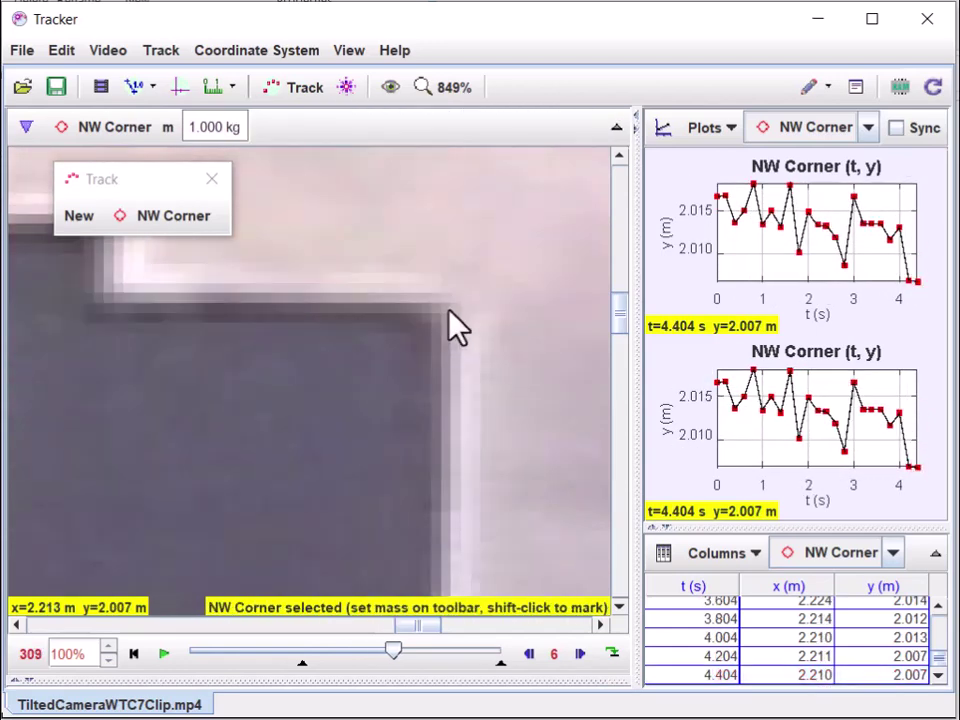
shift+click(440, 311)
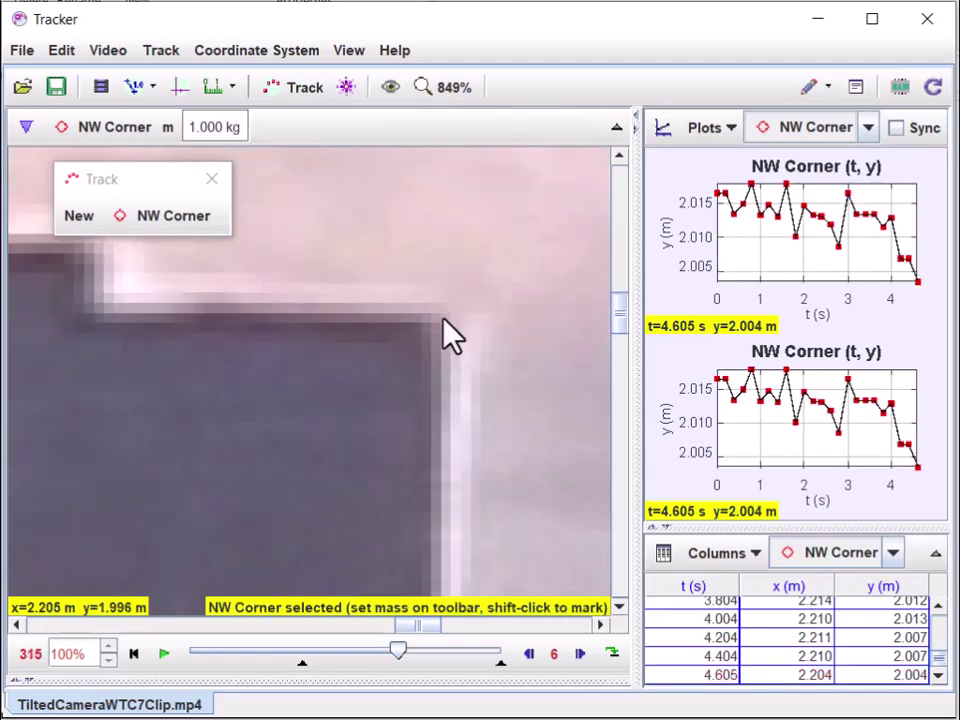
shift+click(435, 320)
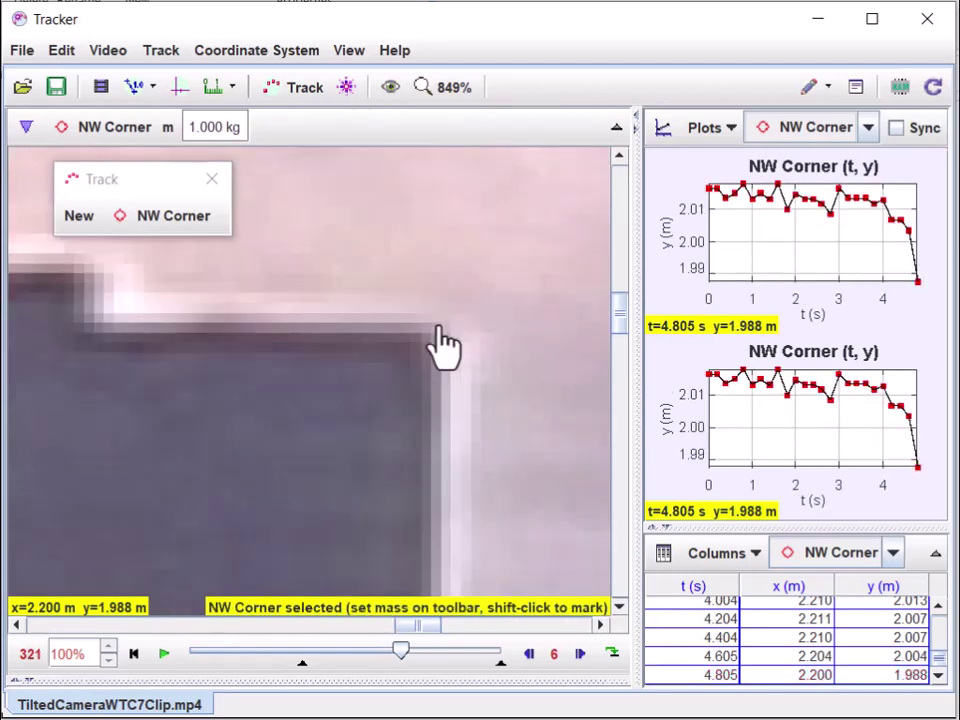
shift+click(429, 328)
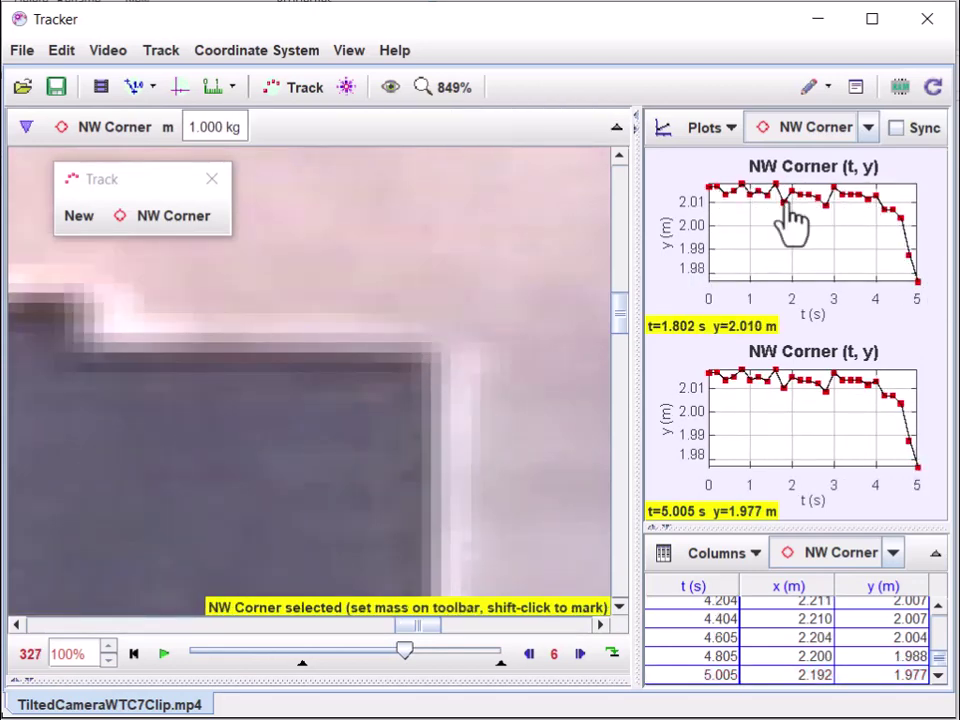
click(429, 353)
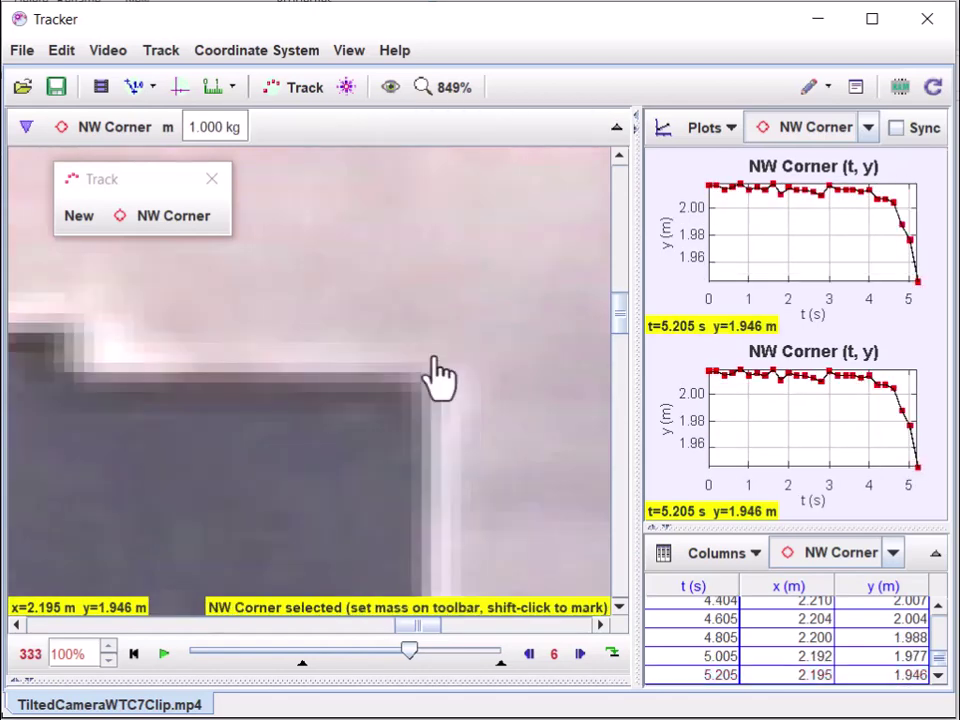
click(424, 377)
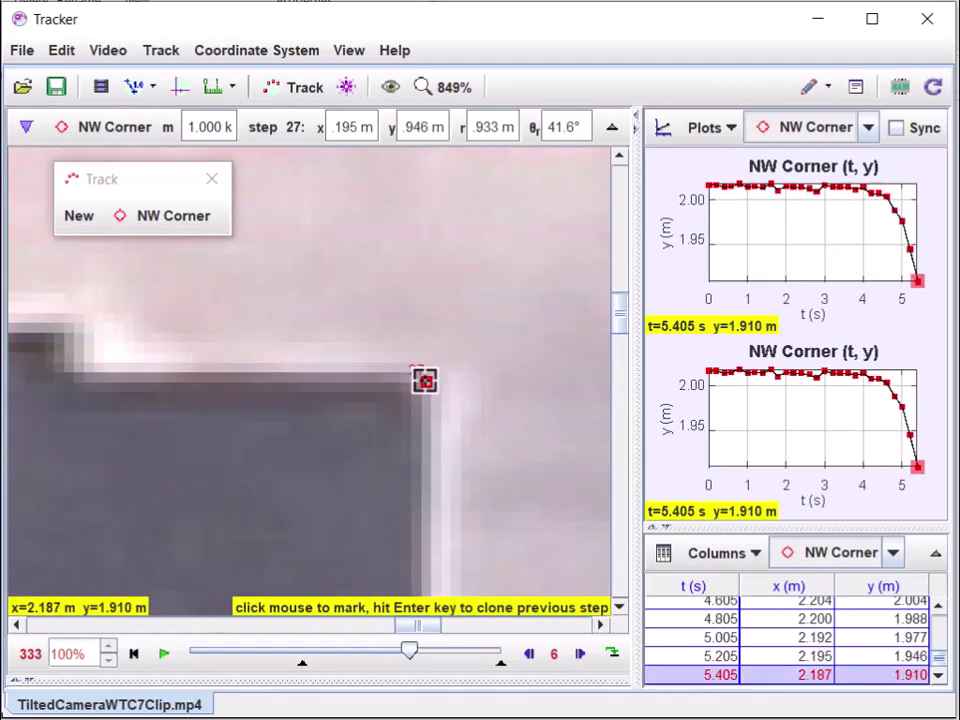
click(414, 416)
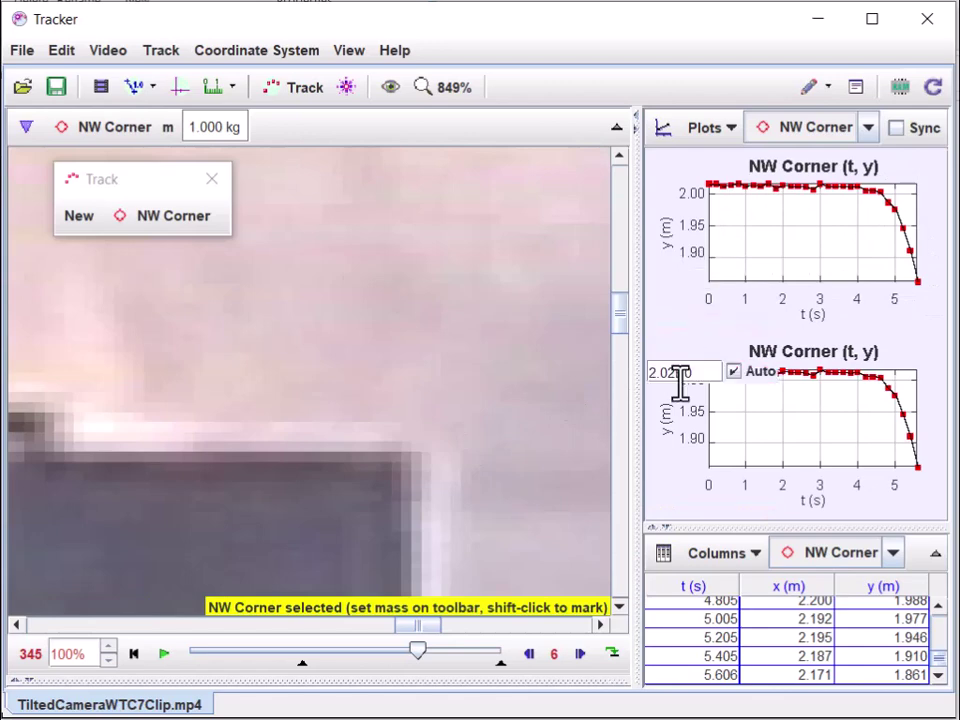
- Move the NW Corner mark in frame 183 closer to the roof corner, at about x 2.223 m, y 2.015 m
mouse_move(416, 652)
mouse_down()
mouse_move(293, 648)
mouse_move(360, 643)
mouse_move(349, 648)
mouse_up()
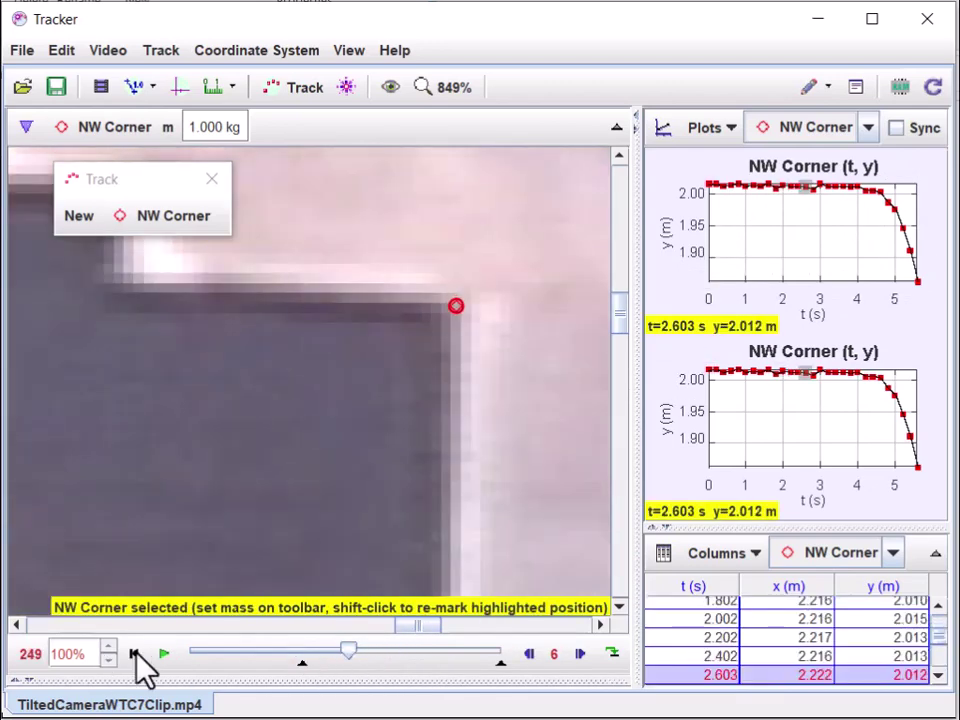
click(135, 653)
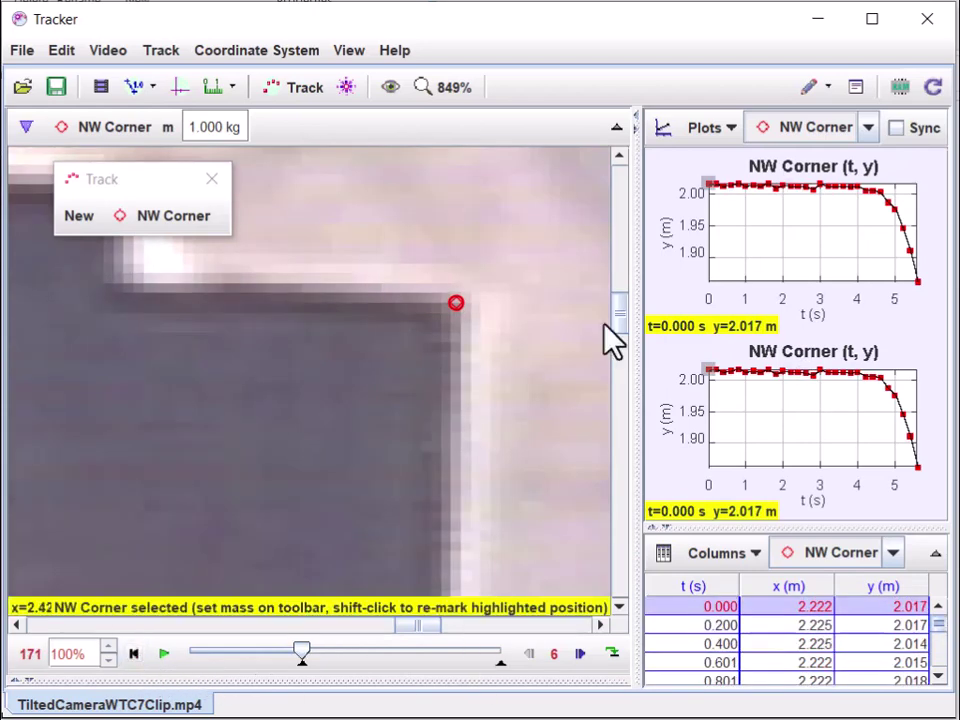
click(580, 655)
click(580, 655)
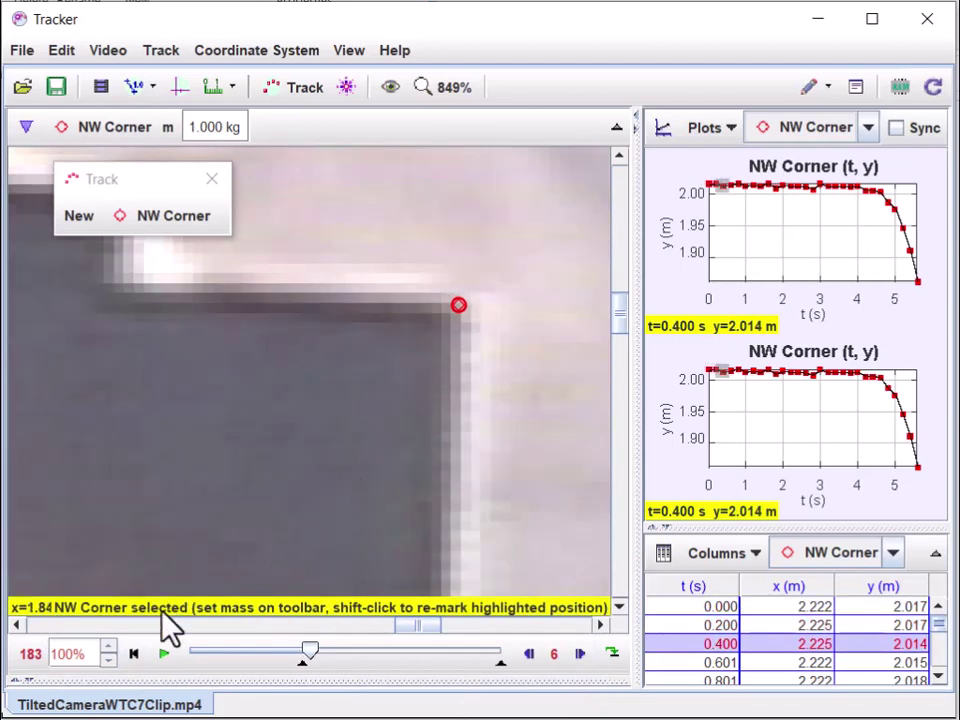
scroll(497, 316, up, 3)
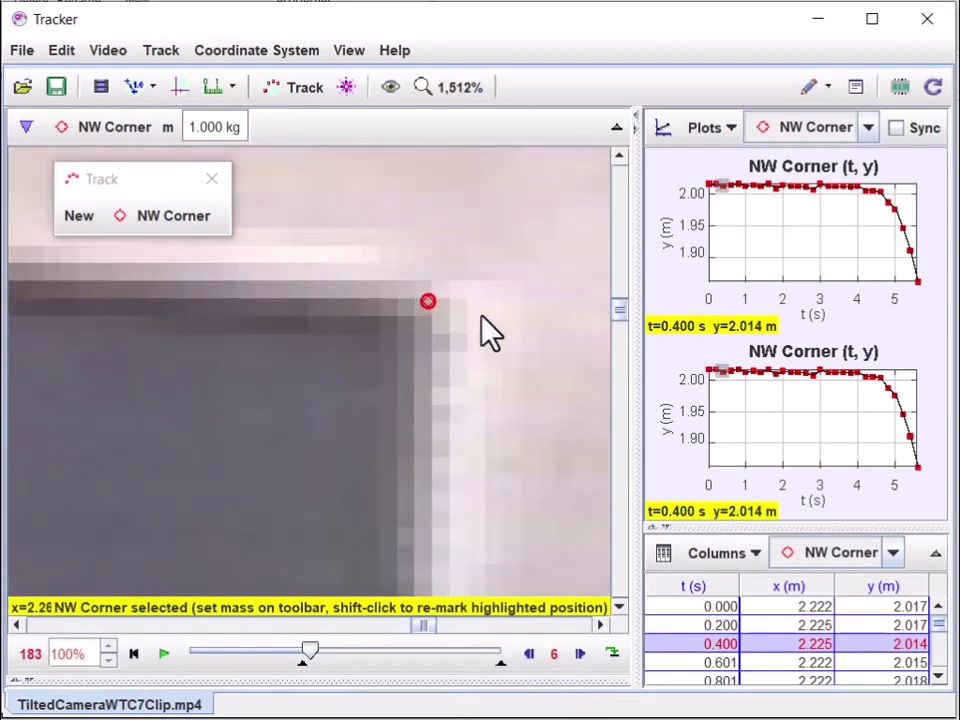
scroll(485, 333, up, 2)
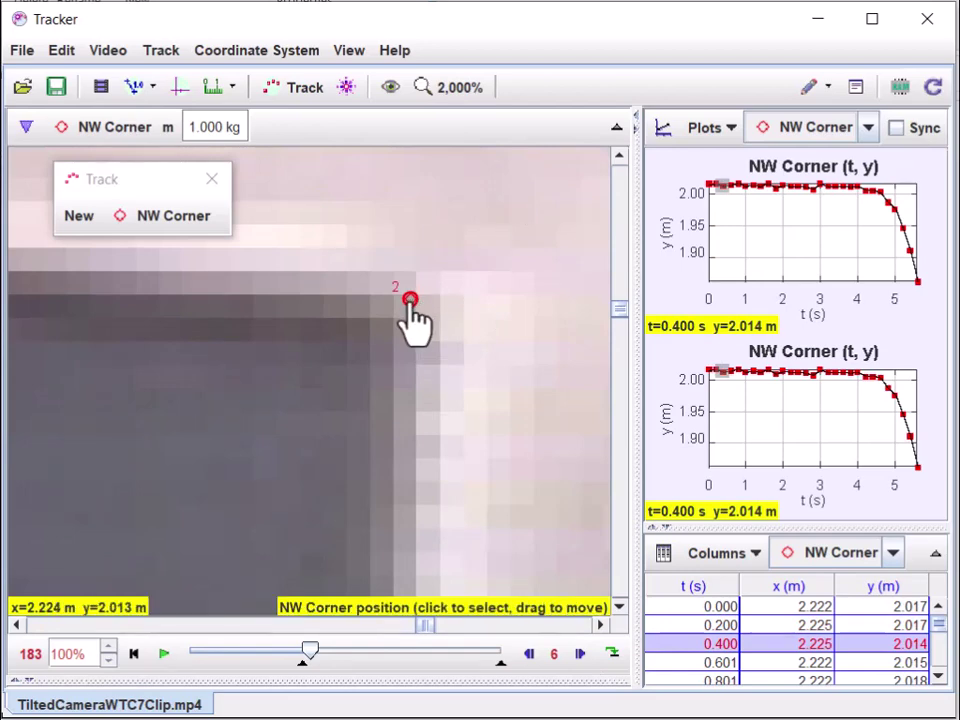
mouse_move(410, 302)
mouse_down()
mouse_move(426, 300)
mouse_move(390, 316)
mouse_move(432, 303)
mouse_move(414, 289)
mouse_move(405, 309)
mouse_move(407, 297)
mouse_up()
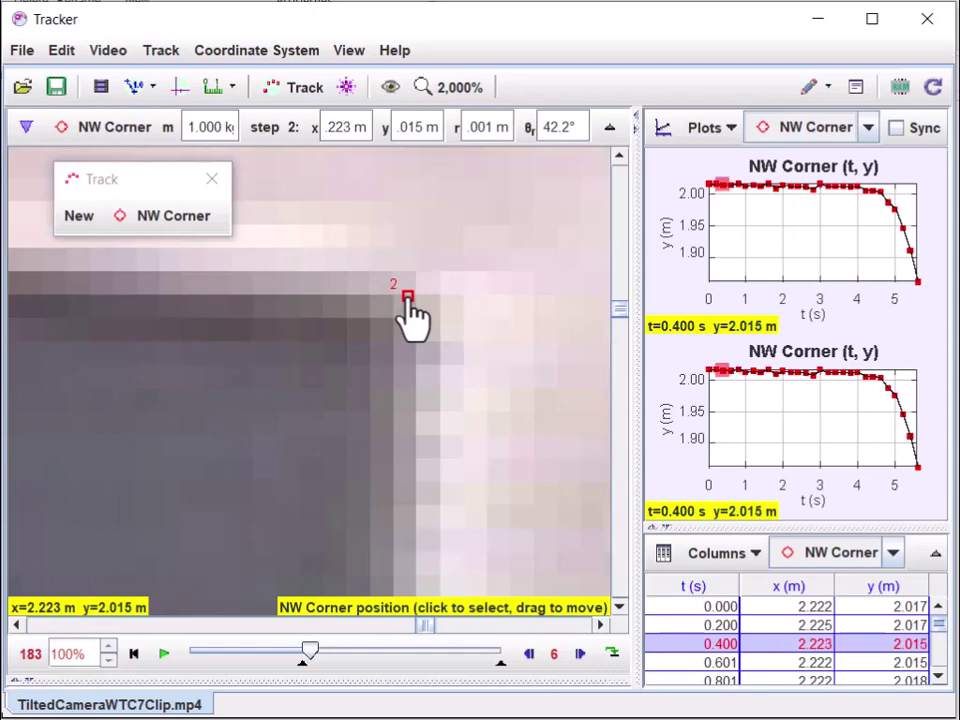
click(408, 298)
- Check the frame 189 mark and move the frame 195 NW Corner mark to about x 2.221 m, y 2.015 m
click(578, 654)
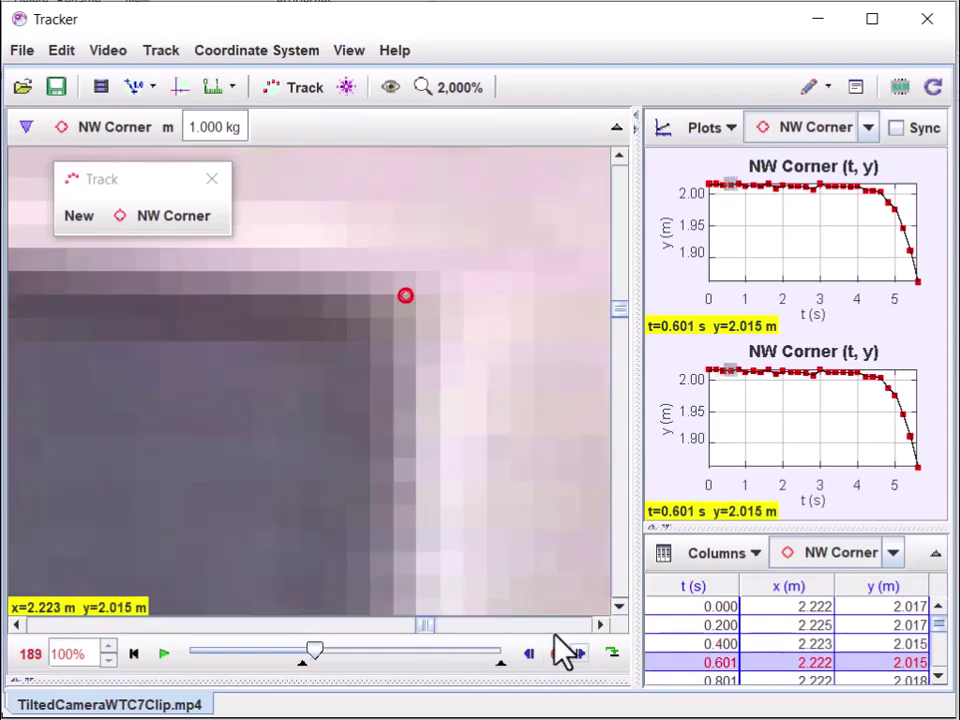
click(578, 654)
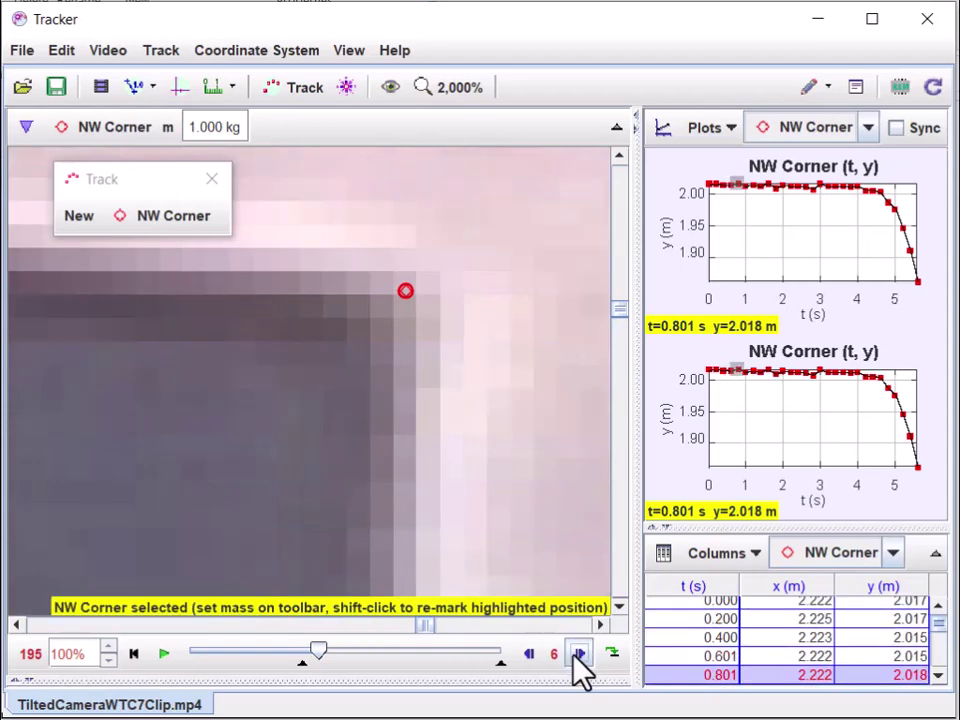
drag(405, 291, 402, 297)
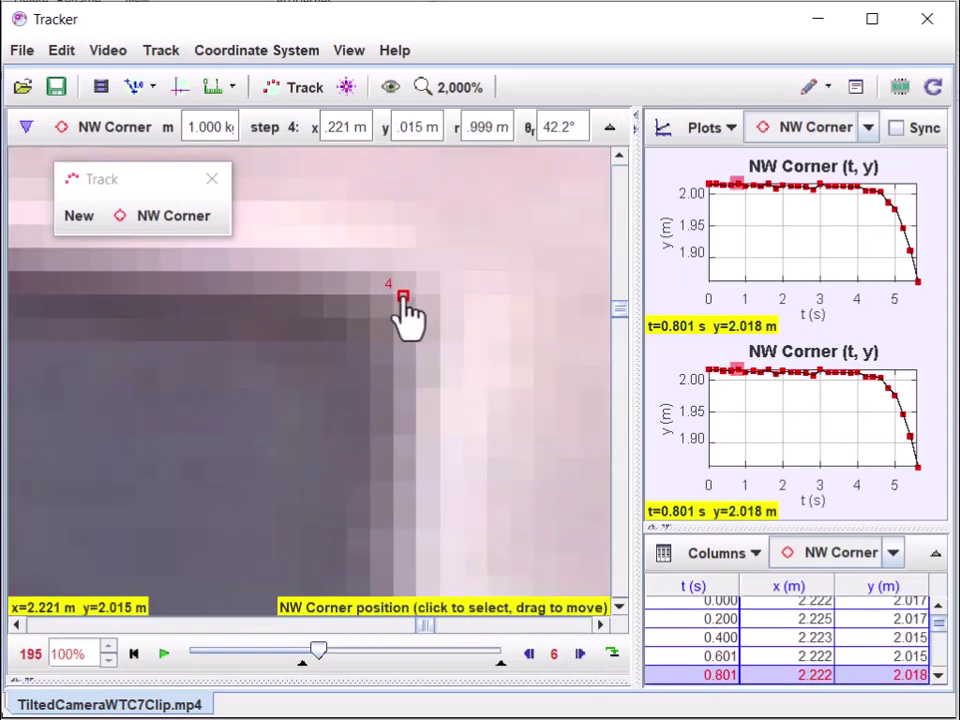
click(580, 654)
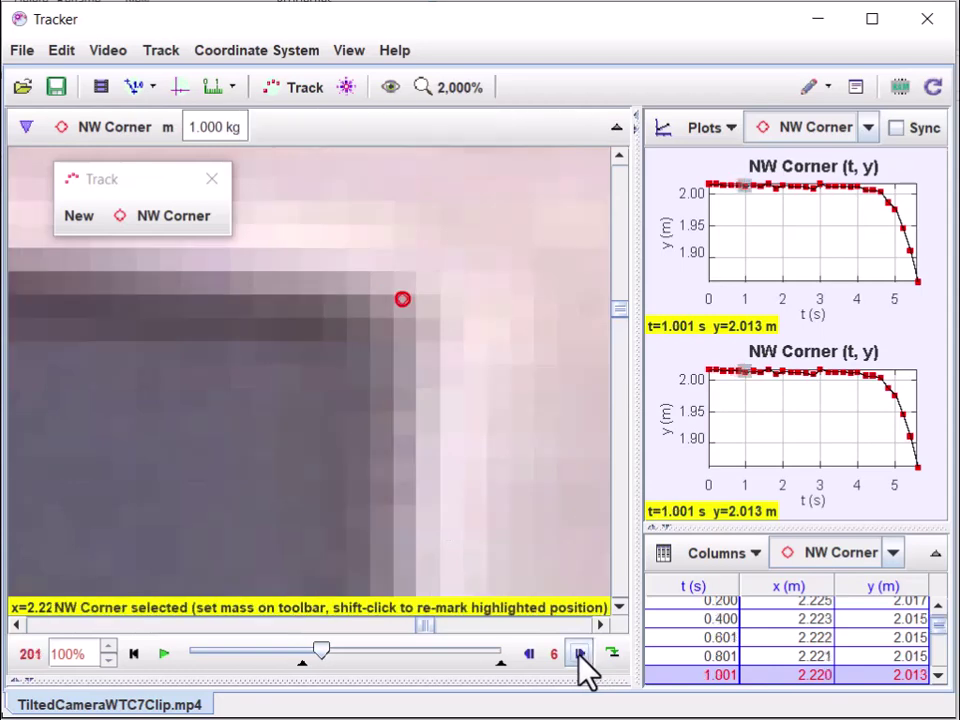
- Check the NW Corner marks against the roof corner in every sixth frame from 207 through 237
click(580, 654)
click(580, 654)
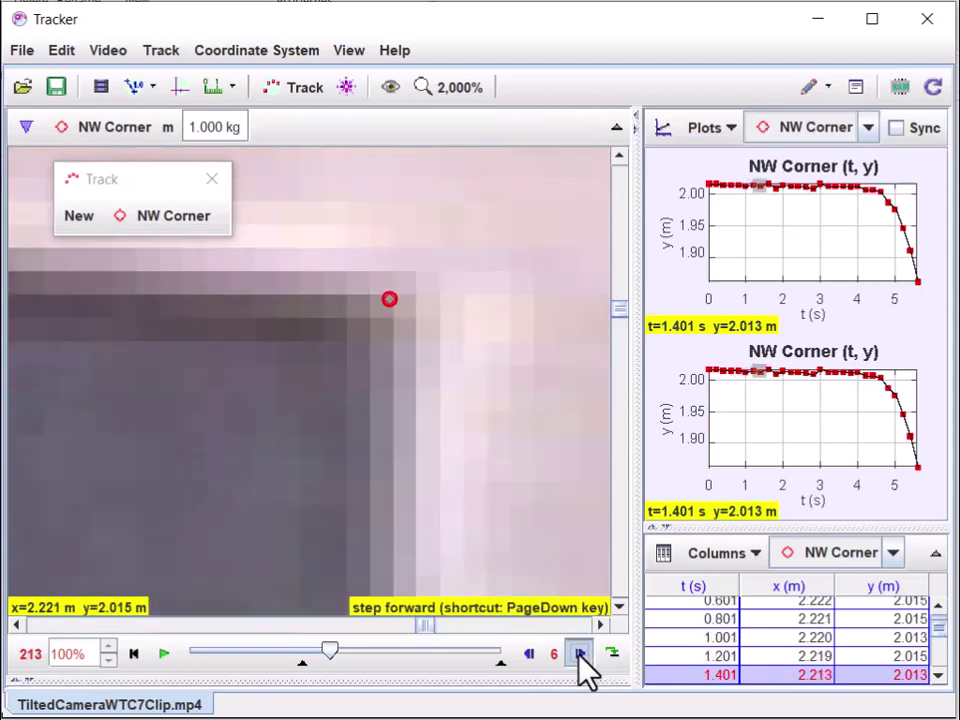
click(580, 654)
click(580, 654)
click(580, 654)
click(580, 654)
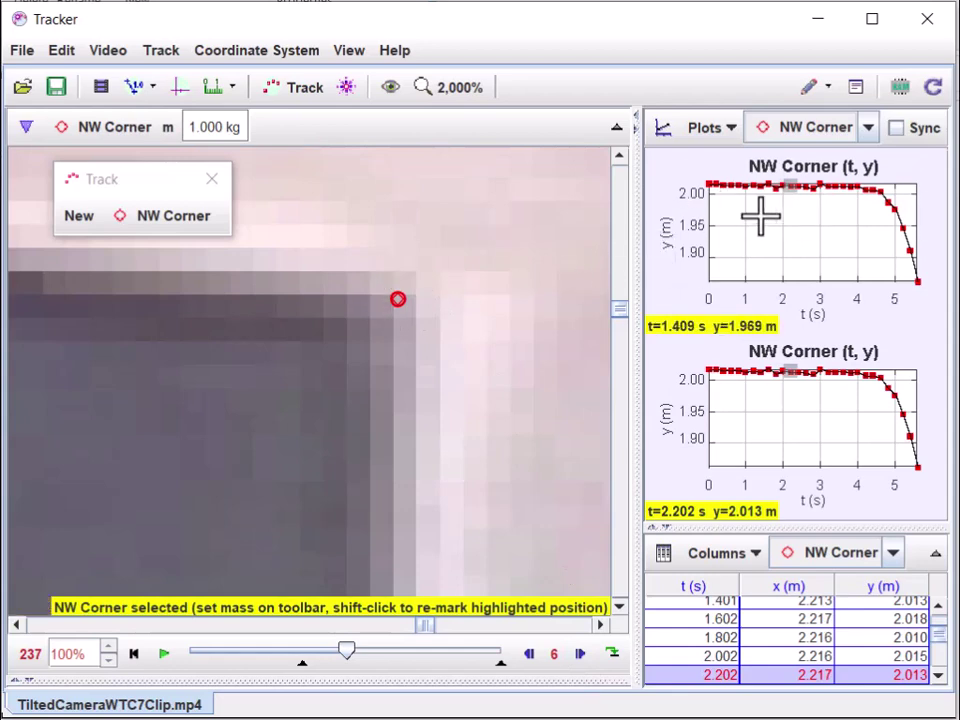
click(397, 300)
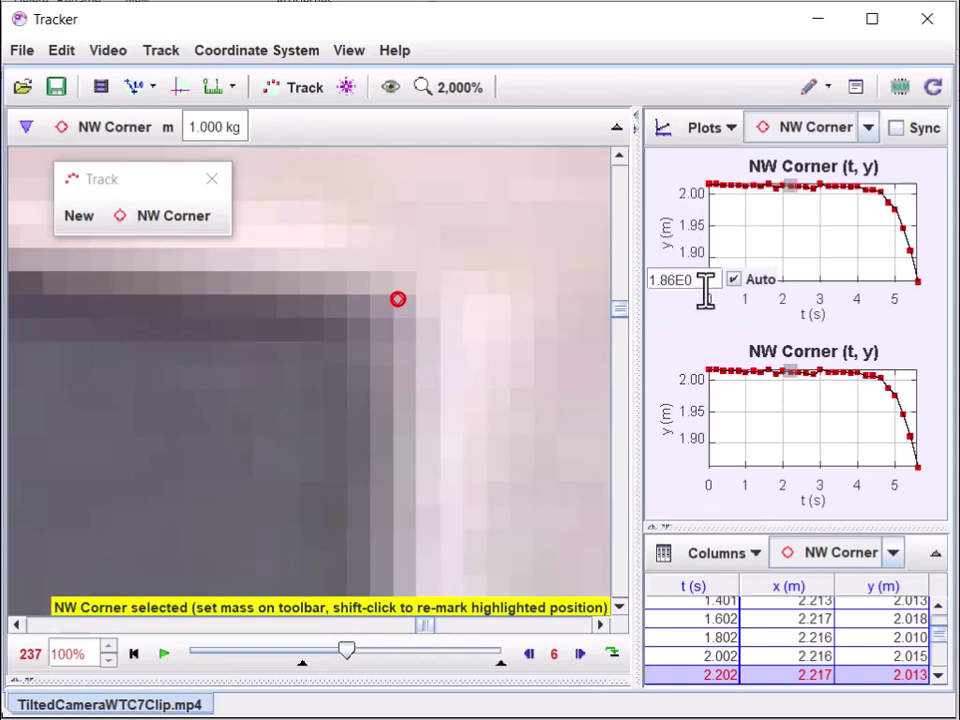
- Plot the NW Corner's velocity y-component (vy) against time and reduce the plot view to a single plot
click(666, 418)
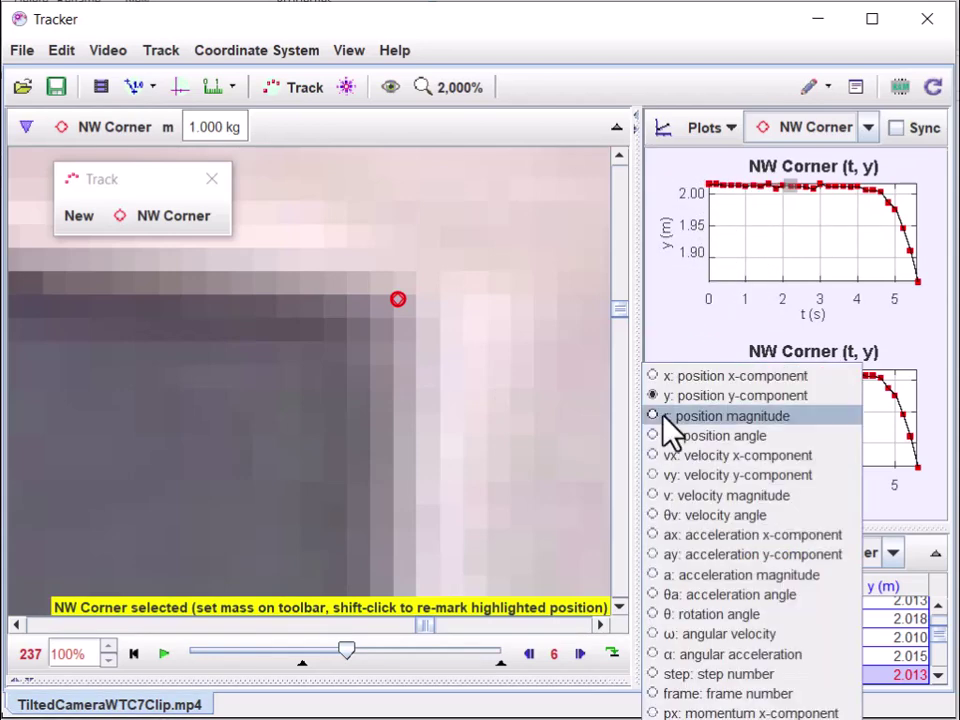
click(683, 478)
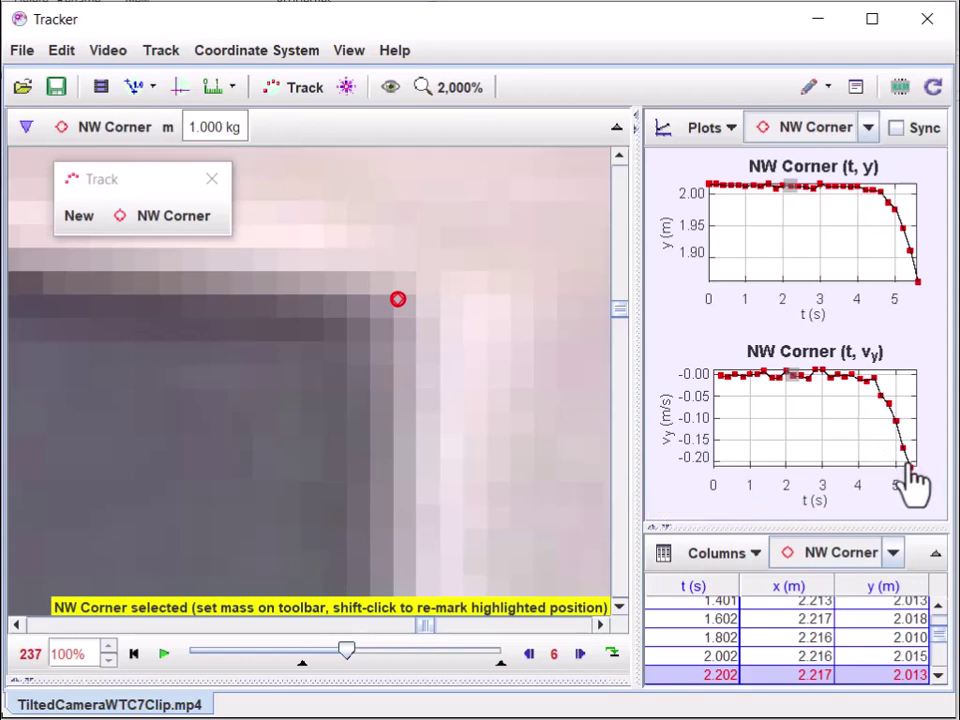
click(732, 128)
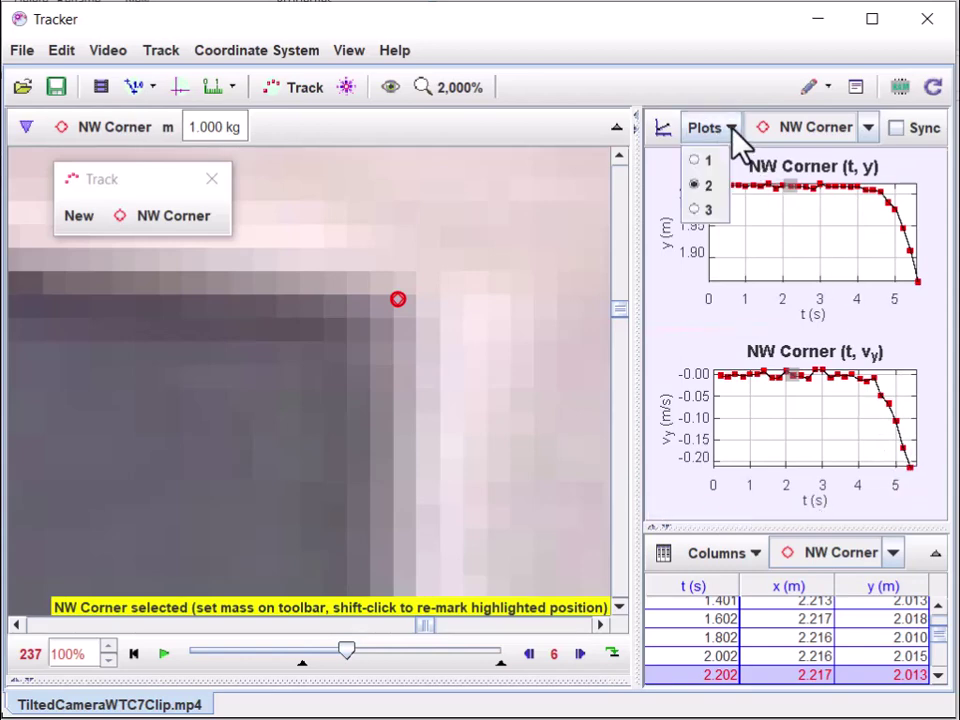
click(708, 160)
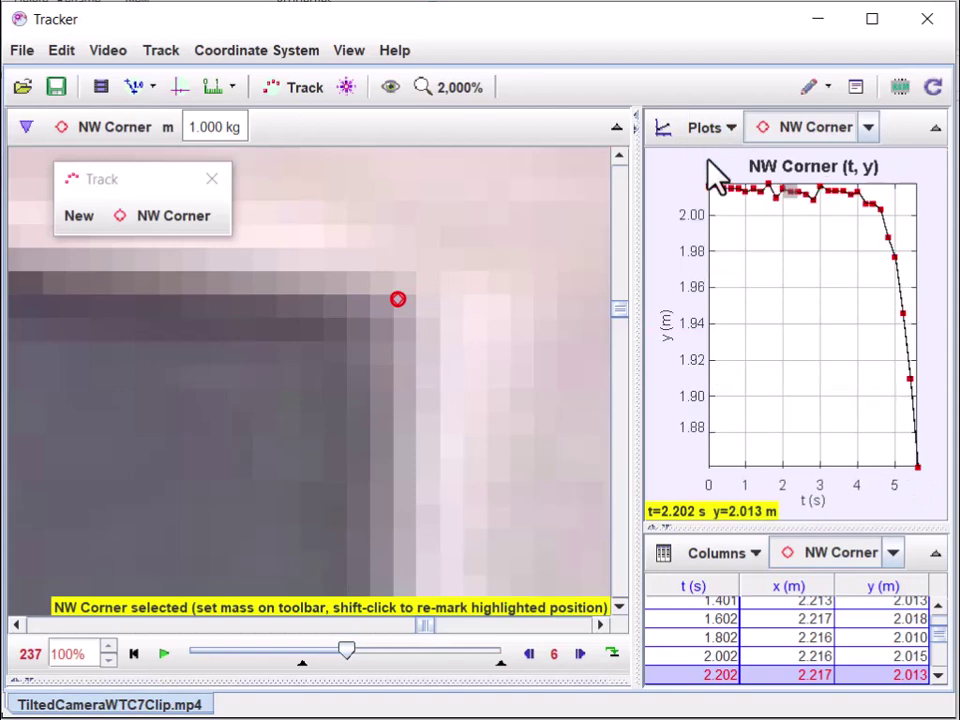
click(663, 337)
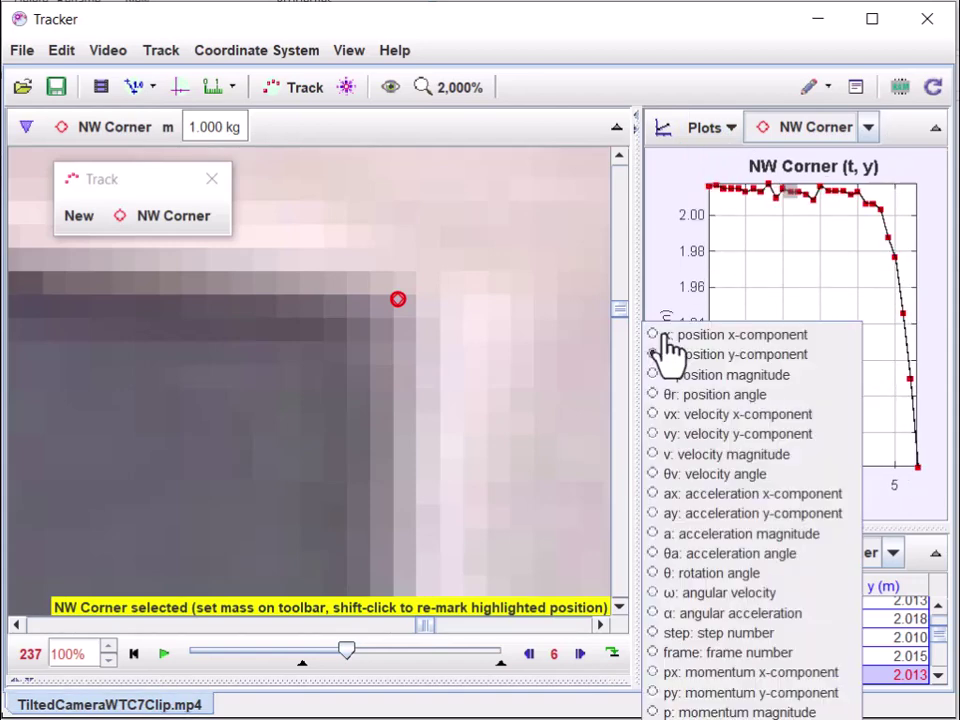
click(681, 416)
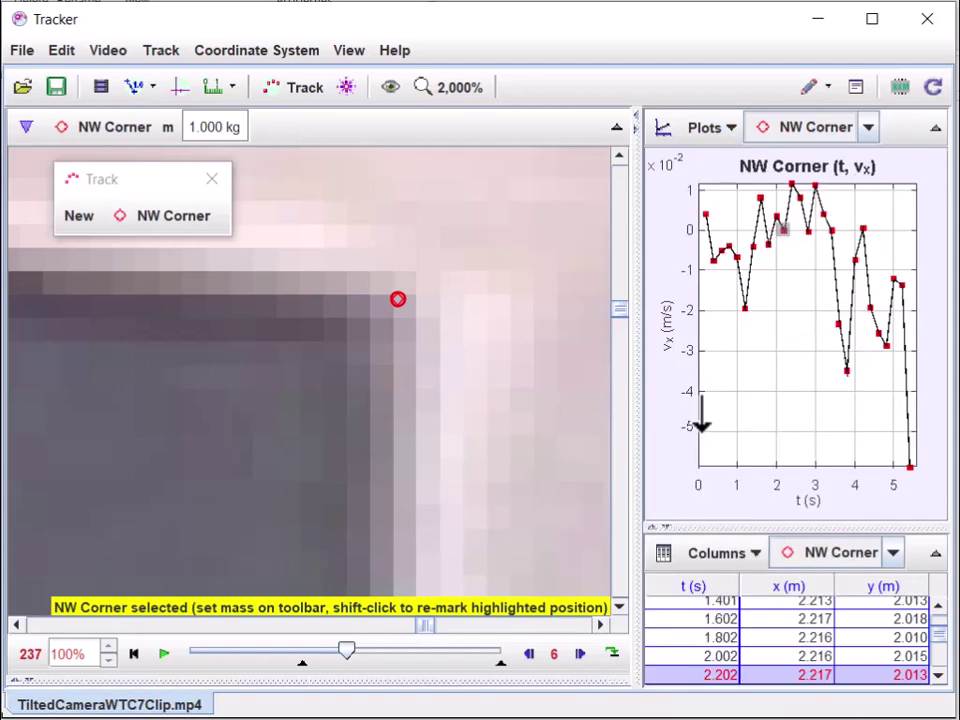
click(668, 338)
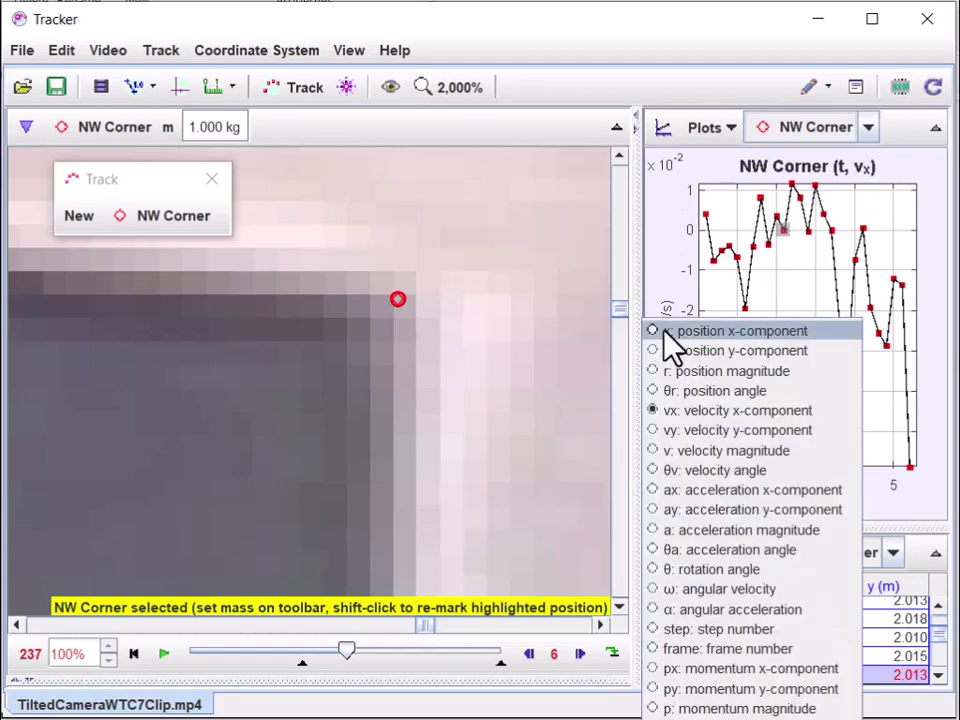
click(692, 432)
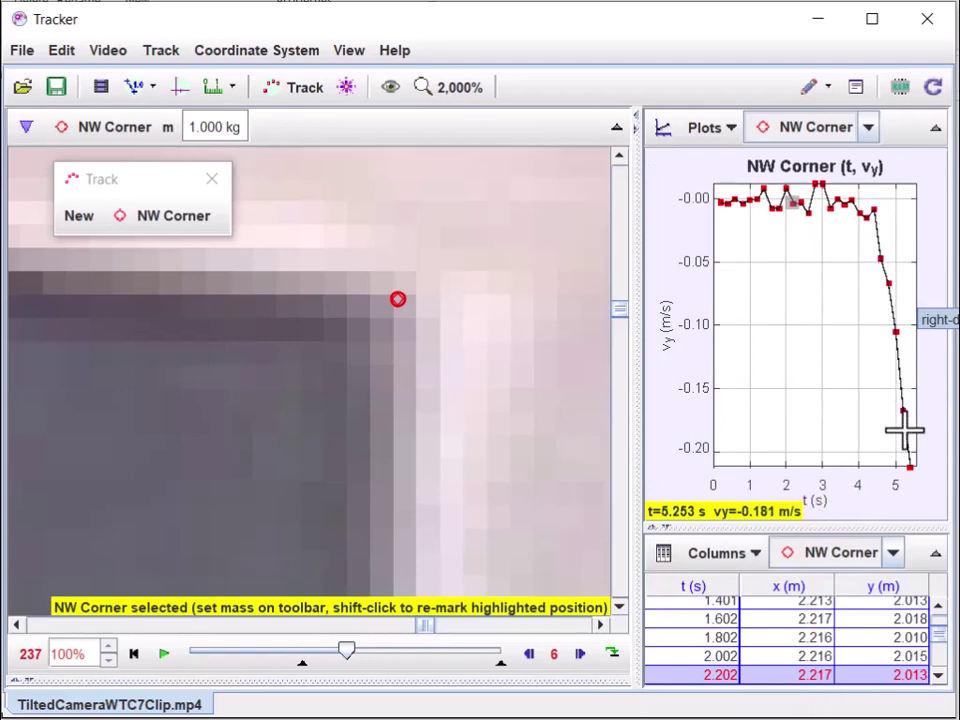
- Open the vy plot data for analysis in the Data Tool and move its window fully into view
right_click(832, 323)
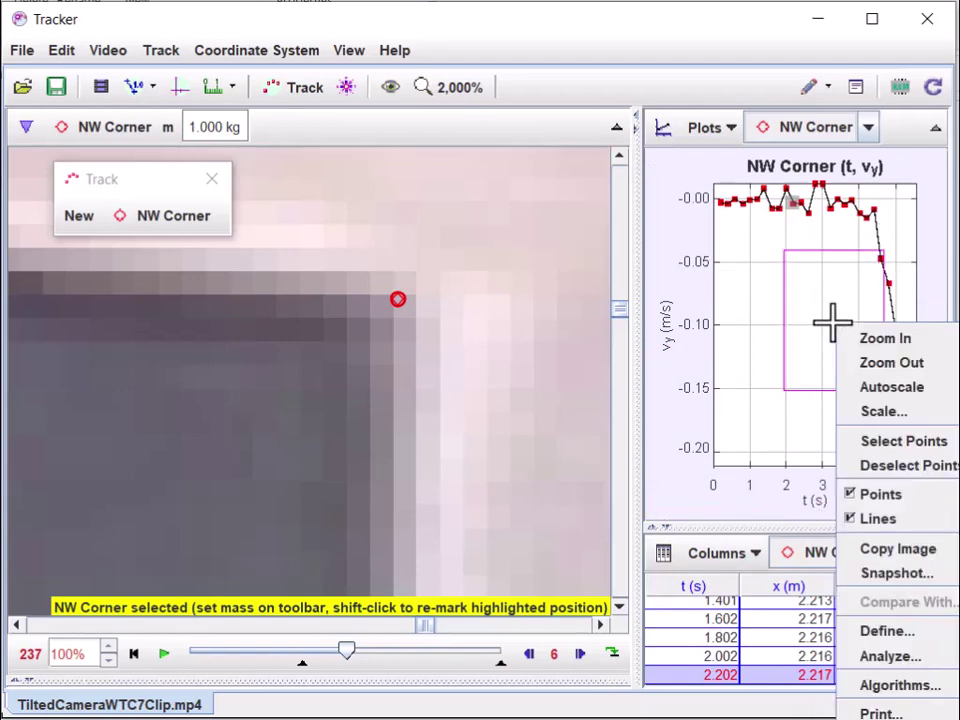
click(884, 660)
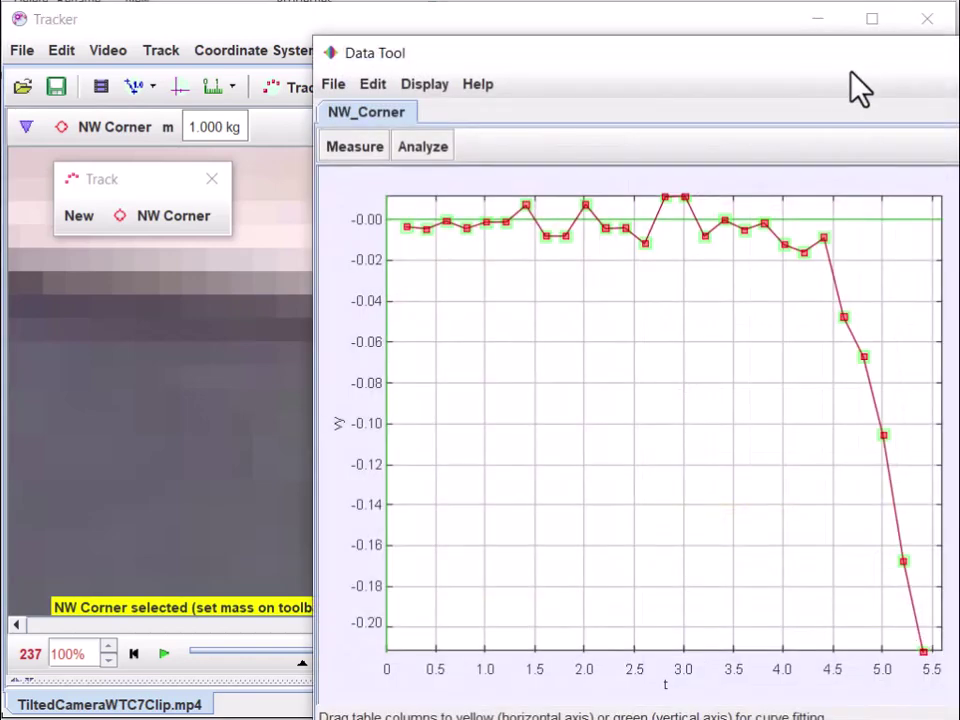
drag(851, 71, 540, 34)
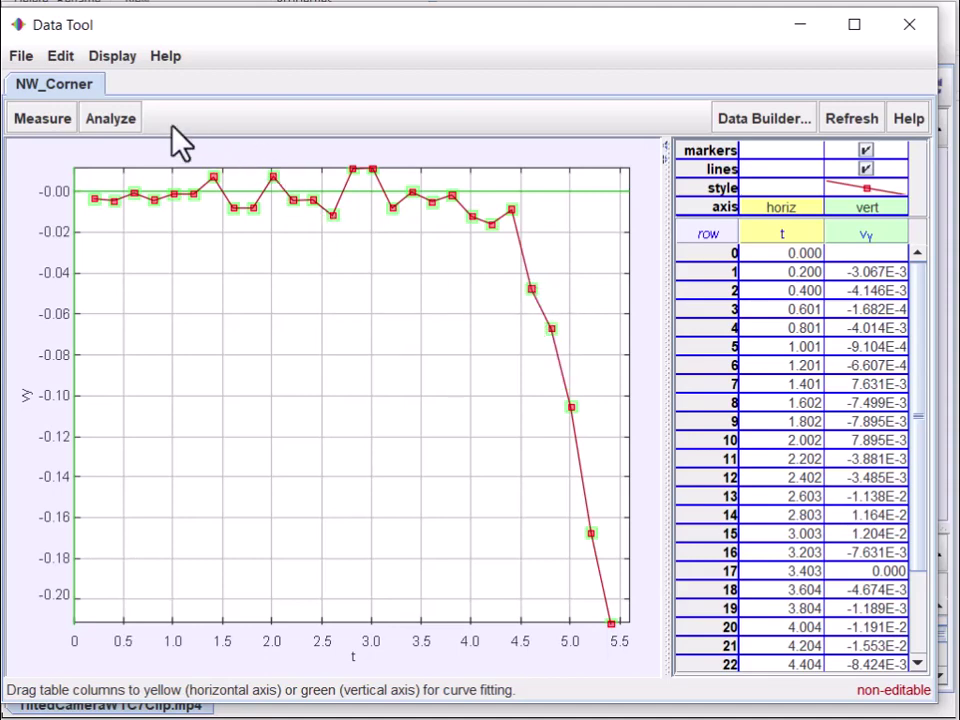
- Fit a Line to the vy data, limiting it to the falling points from t = 4.605 to 5.205
click(112, 120)
mouse_move(129, 152)
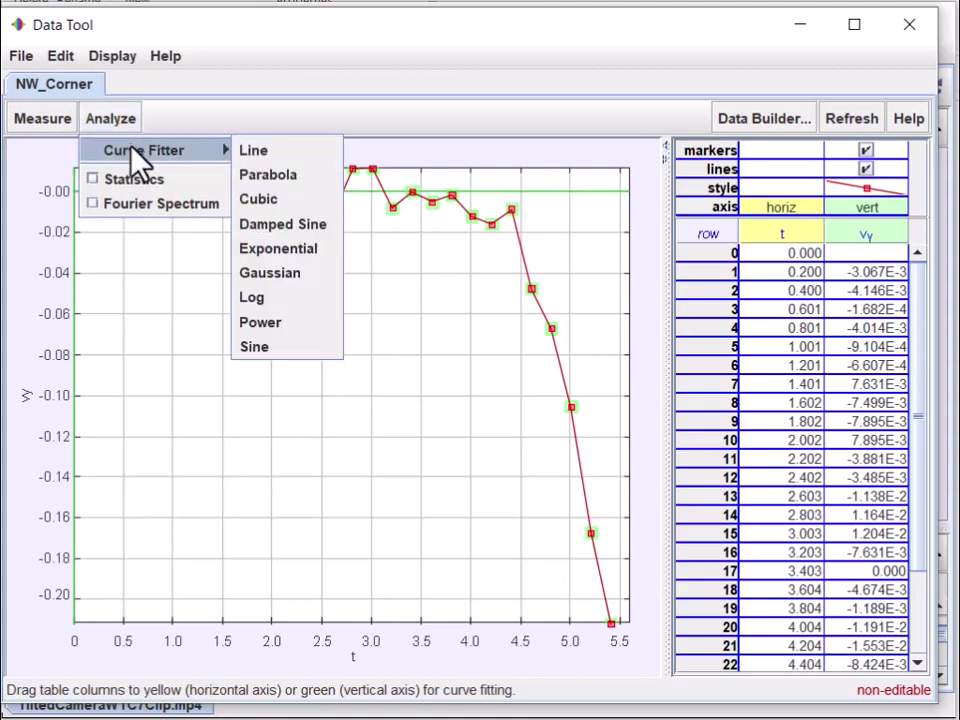
click(256, 160)
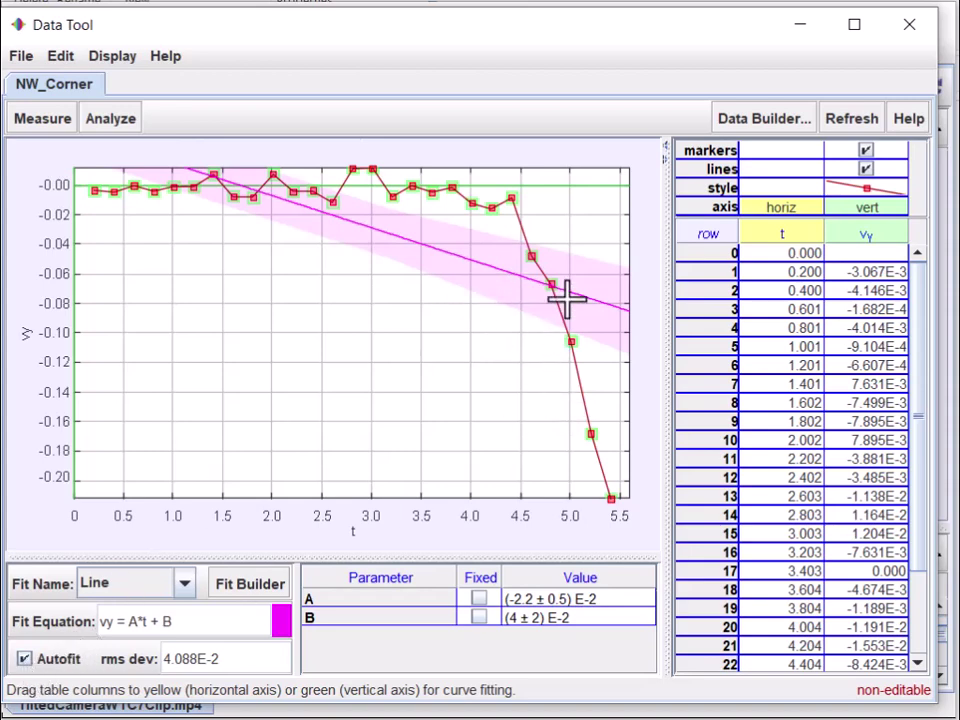
drag(508, 232, 610, 462)
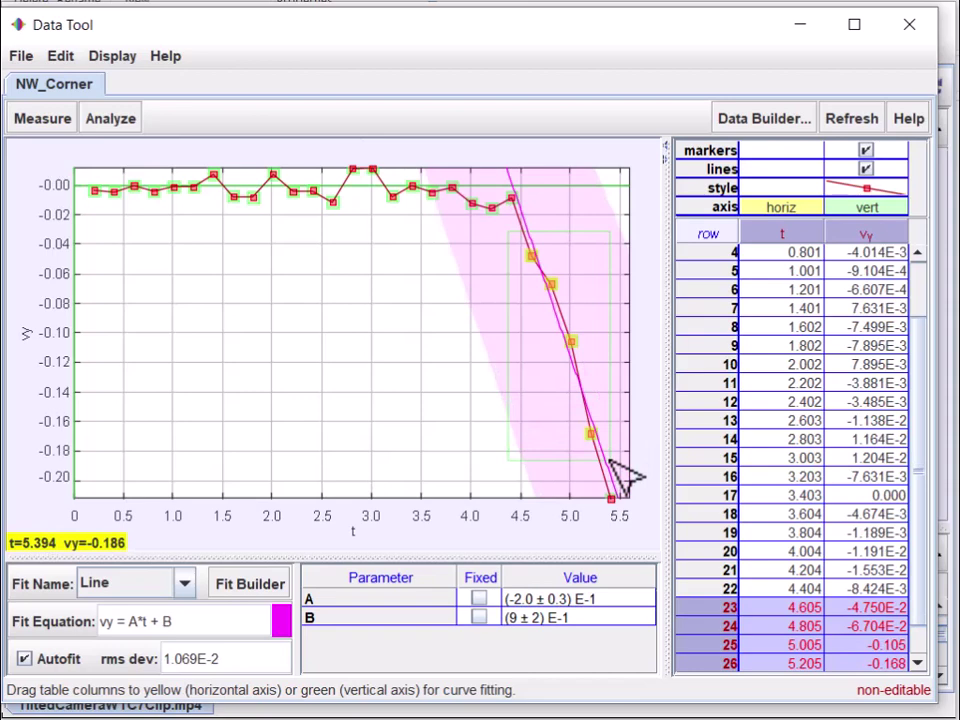
drag(610, 462, 608, 446)
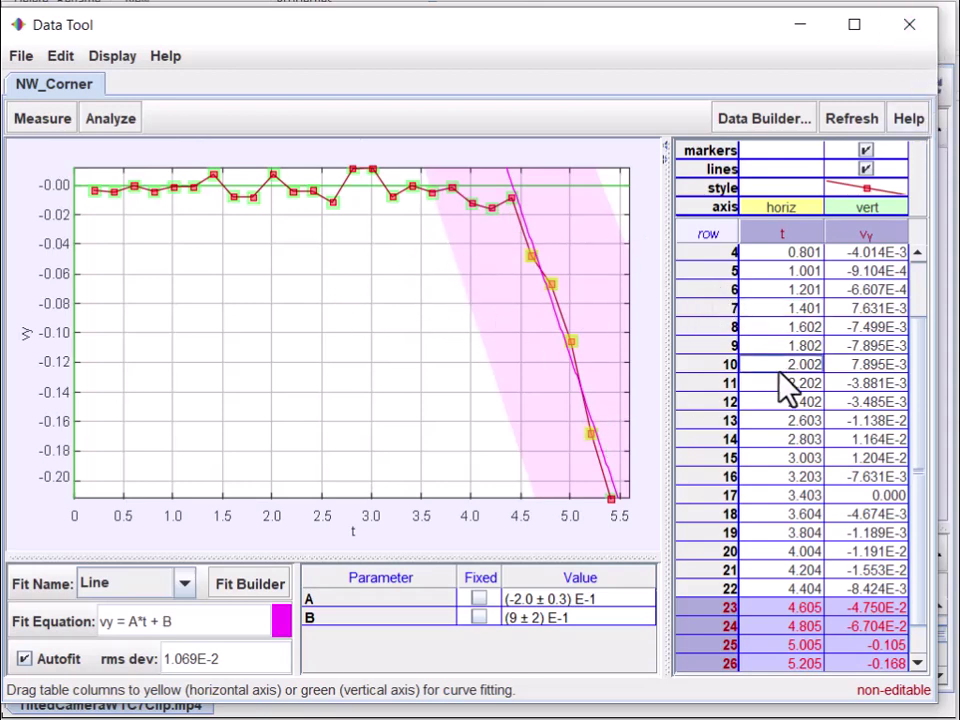
- Close the Data Tool and set the plot to the NW Corner's position y-component, with the video at 100%
click(909, 25)
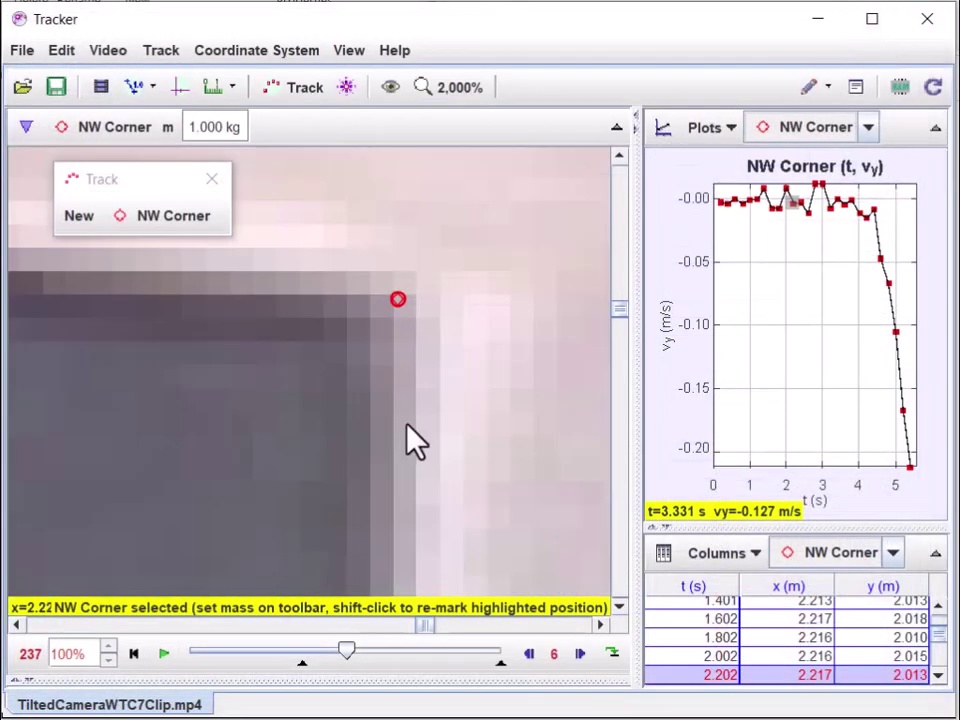
scroll(407, 428, down, 6)
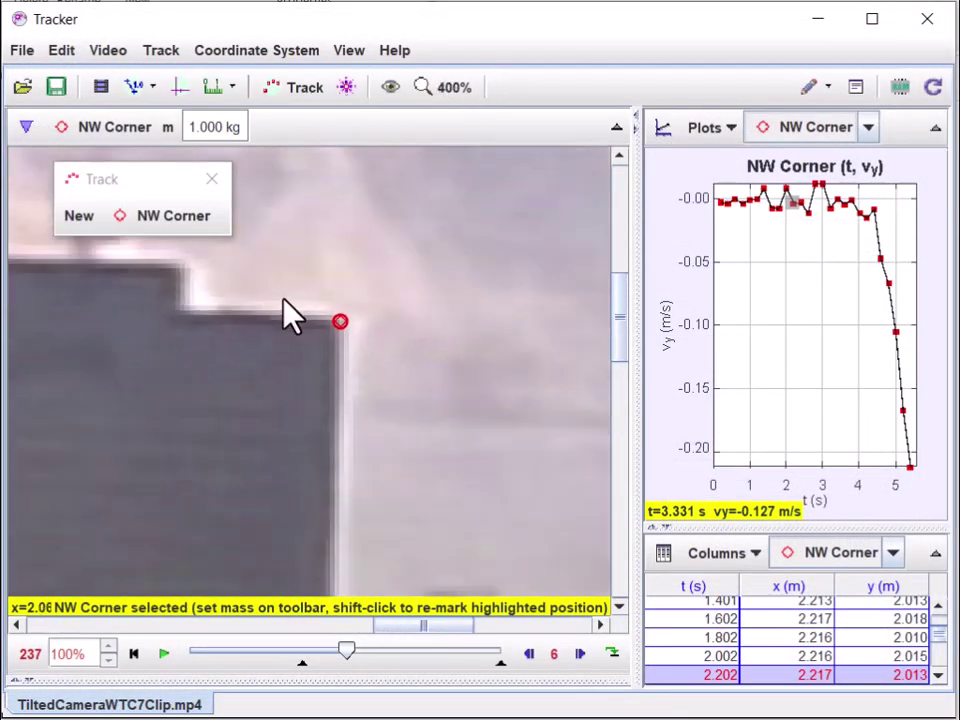
scroll(291, 316, down, 4)
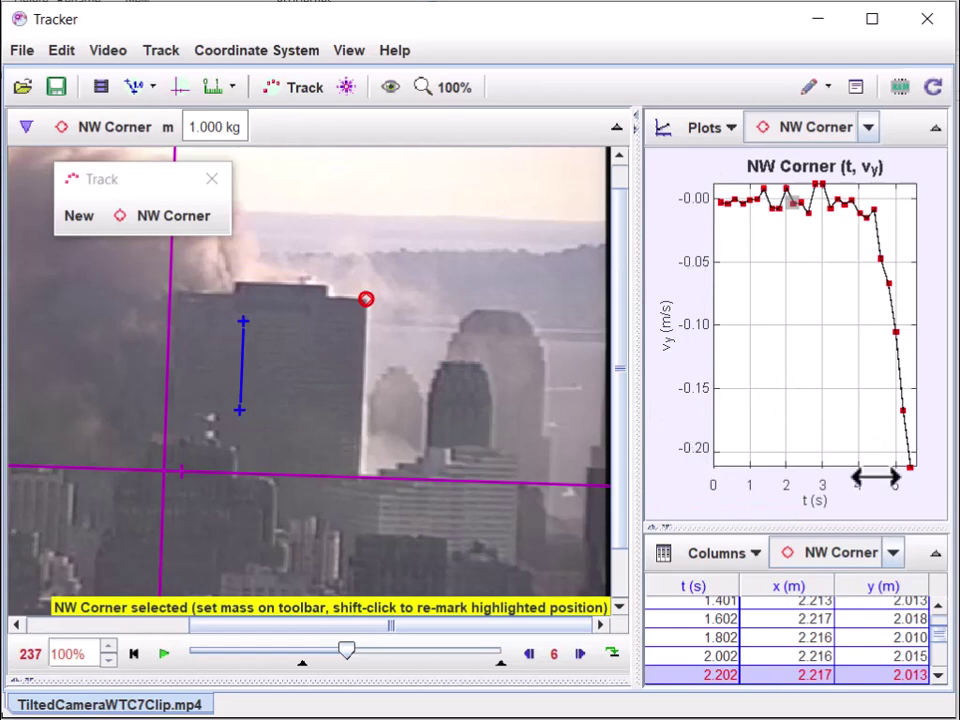
click(666, 322)
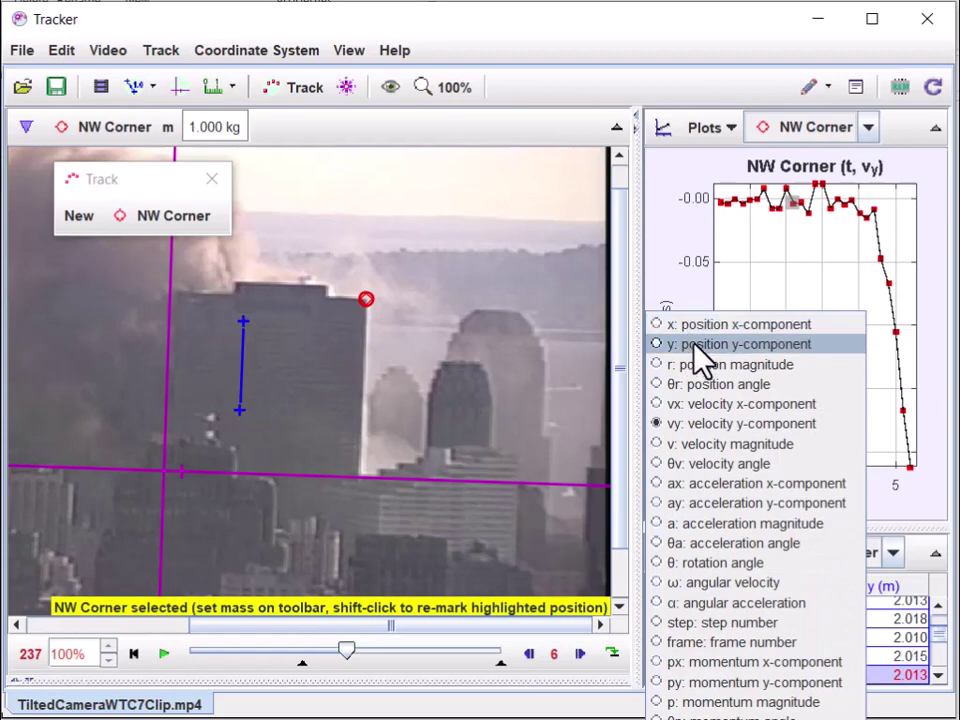
click(694, 343)
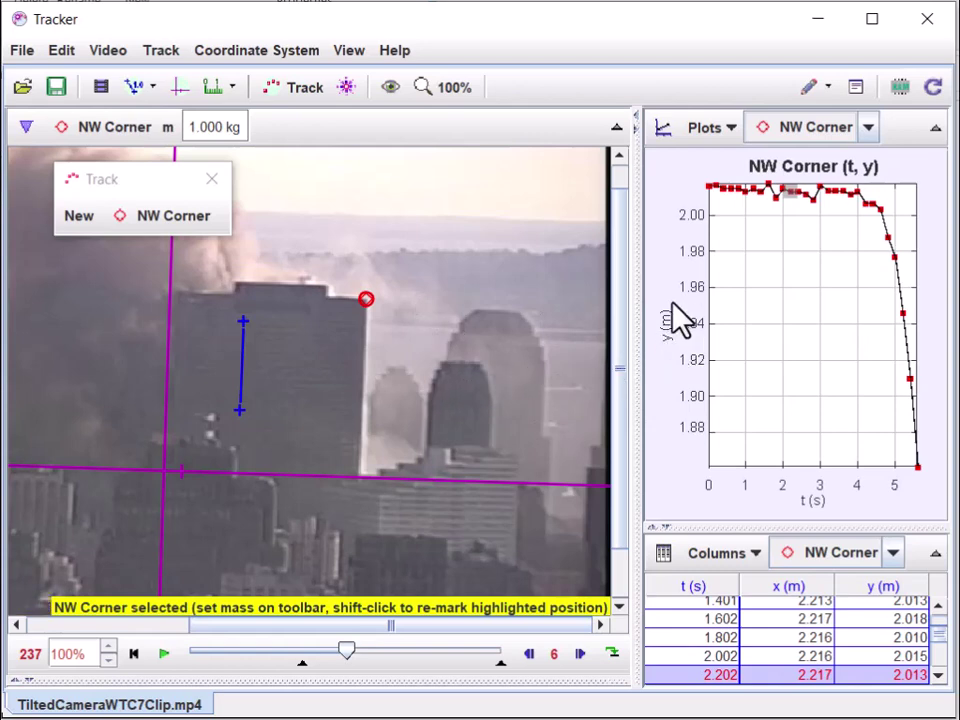
click(21, 51)
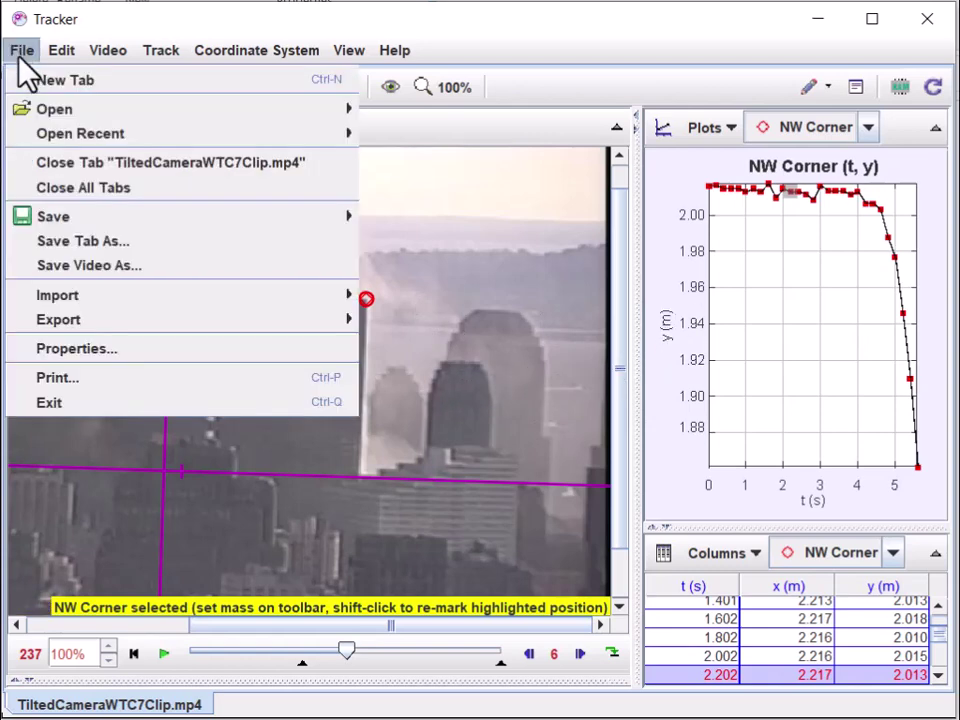
mouse_move(82, 222)
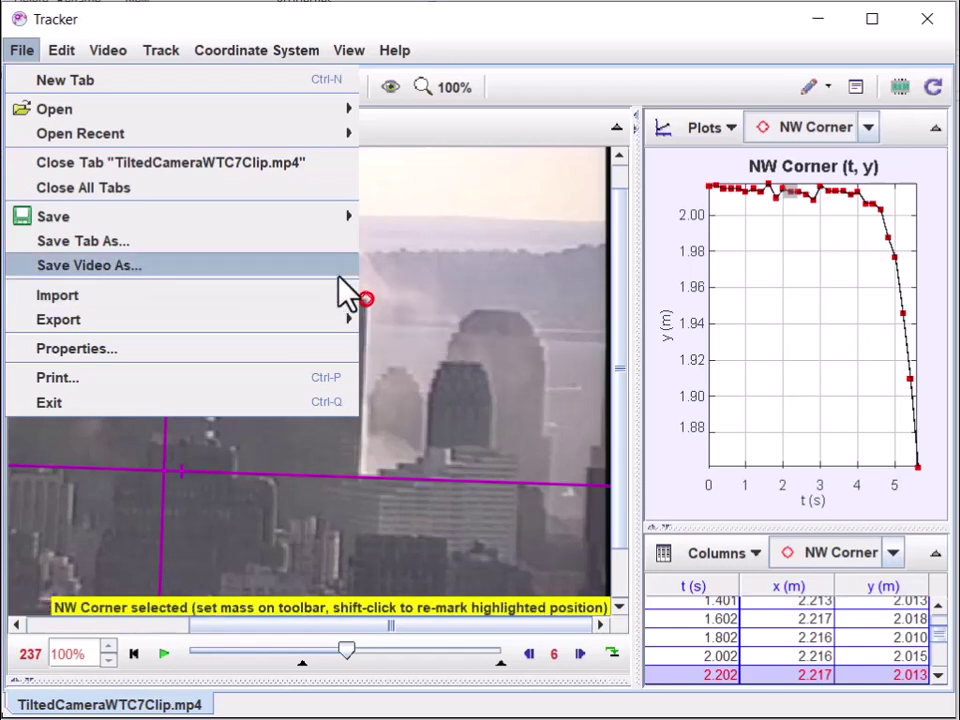
mouse_move(328, 288)
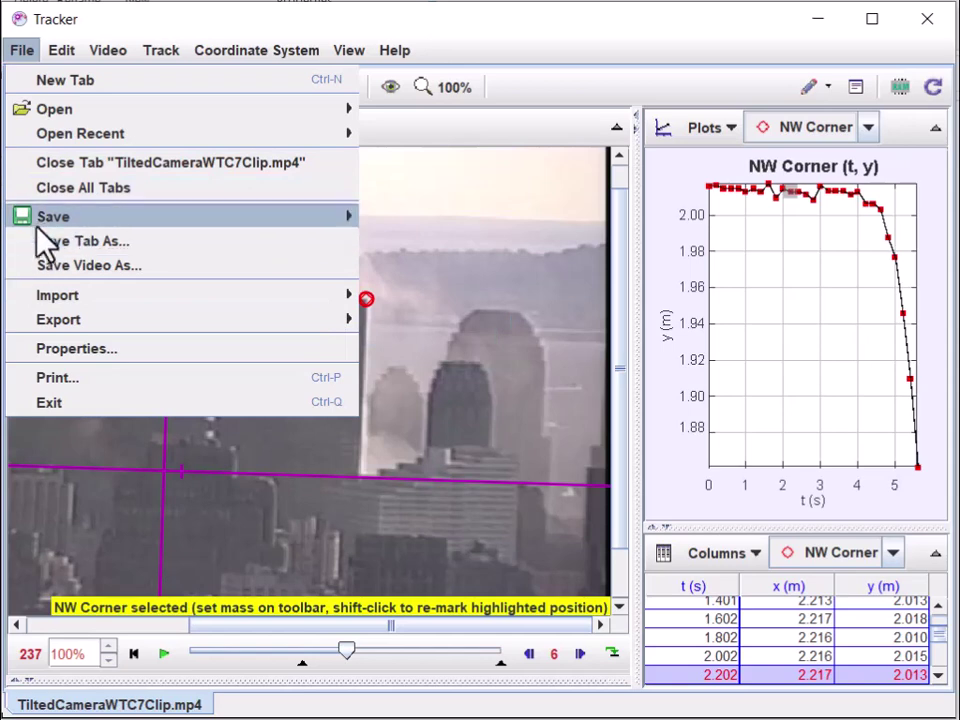
mouse_move(42, 218)
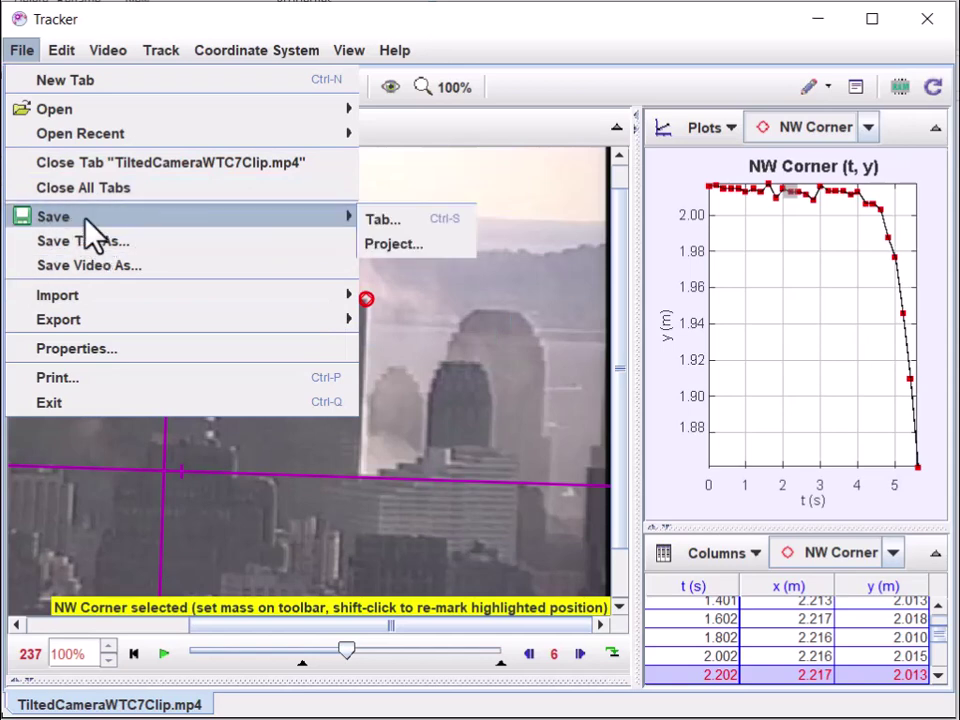
click(388, 245)
drag(683, 249, 379, 178)
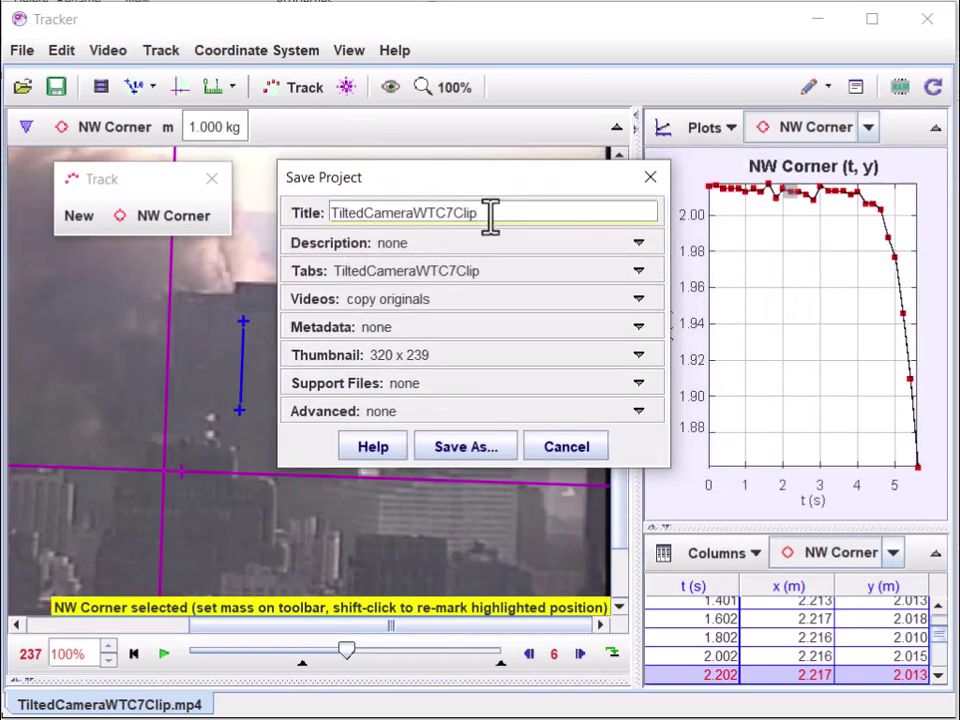
drag(491, 214, 377, 193)
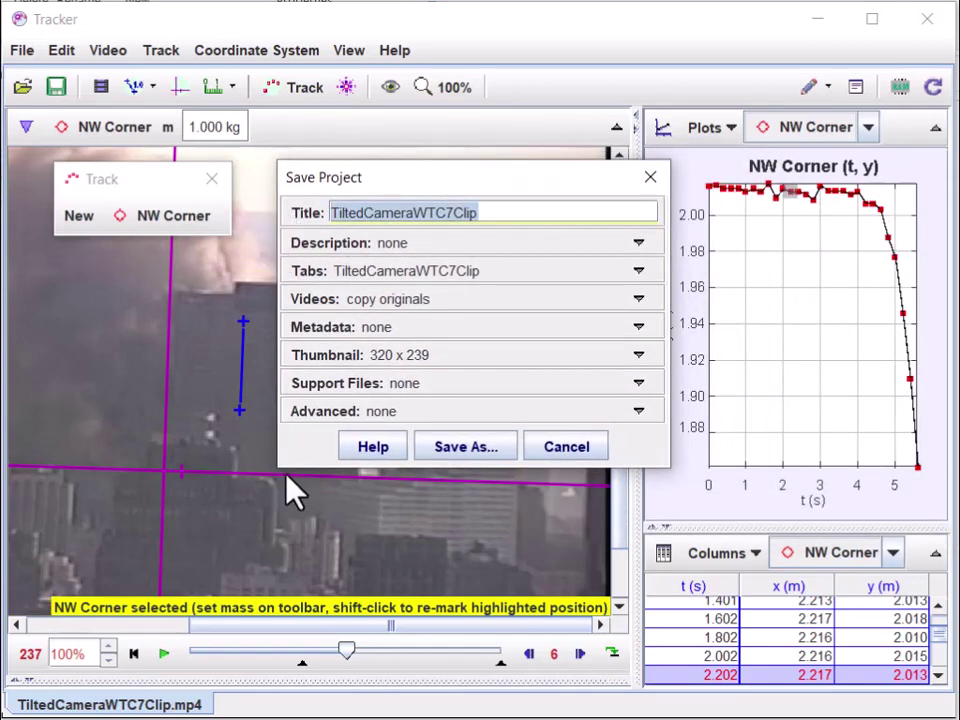
text(test)
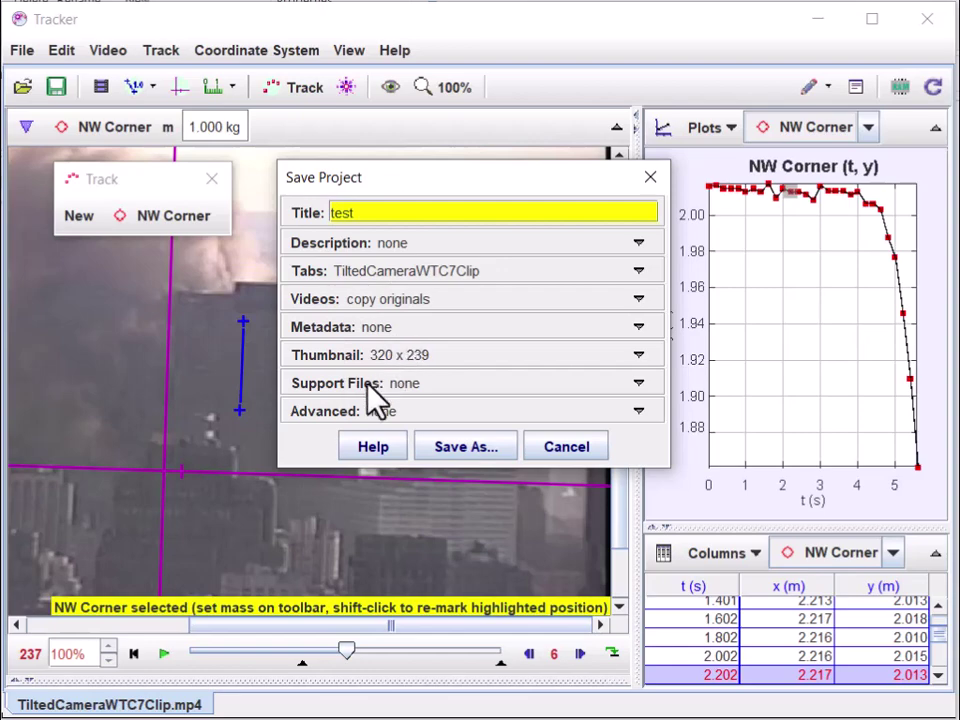
click(481, 449)
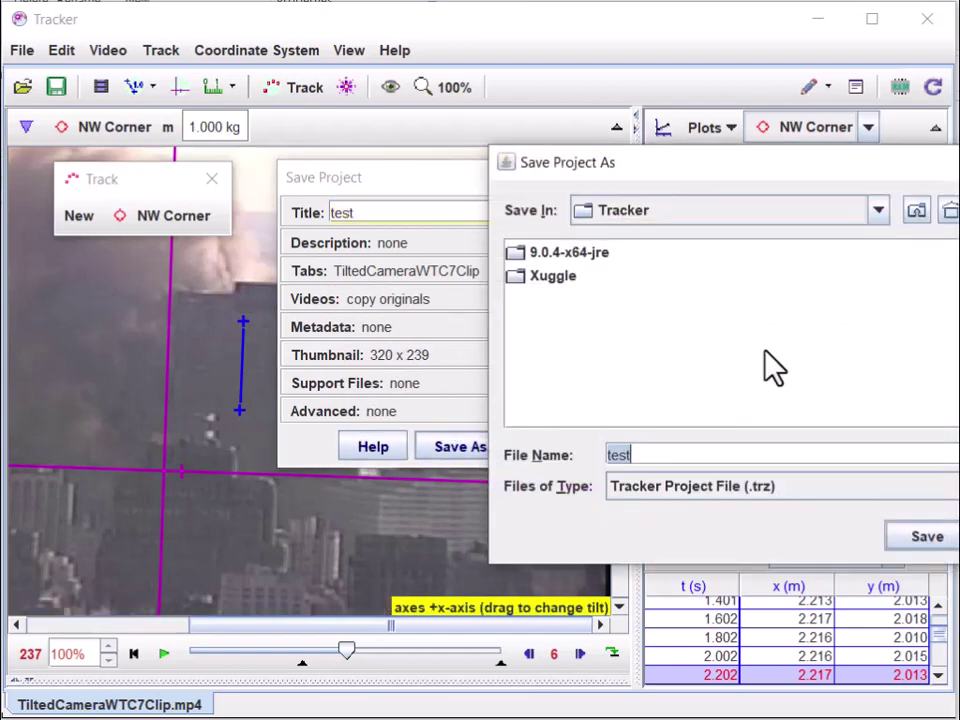
click(878, 211)
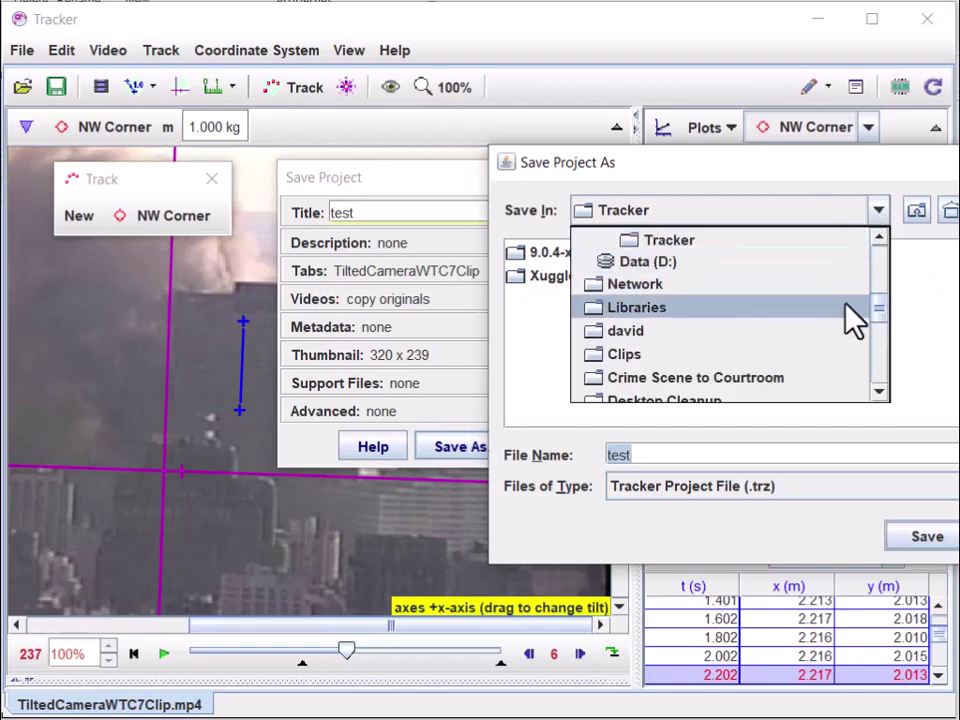
drag(884, 310, 884, 290)
scroll(880, 295, down, 2)
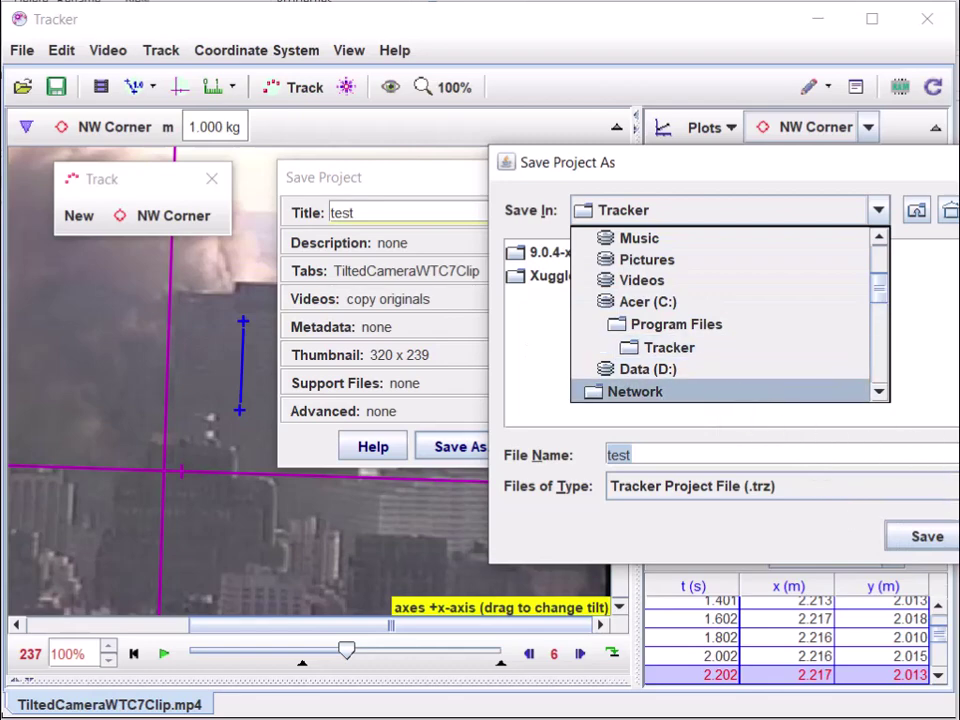
key(Escape)
key(Escape)
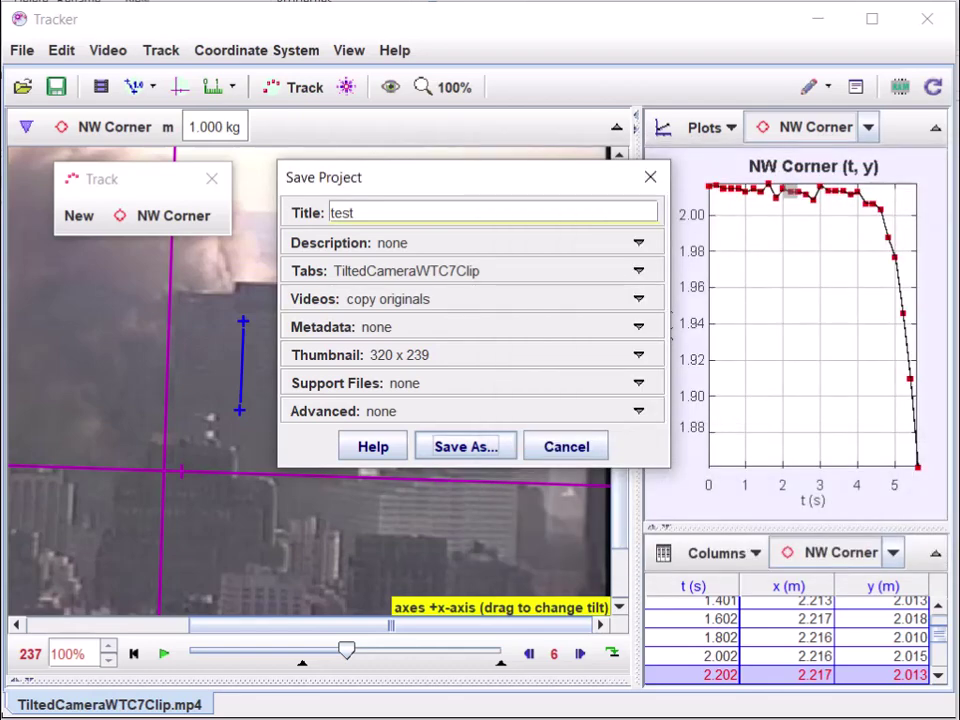
click(578, 452)
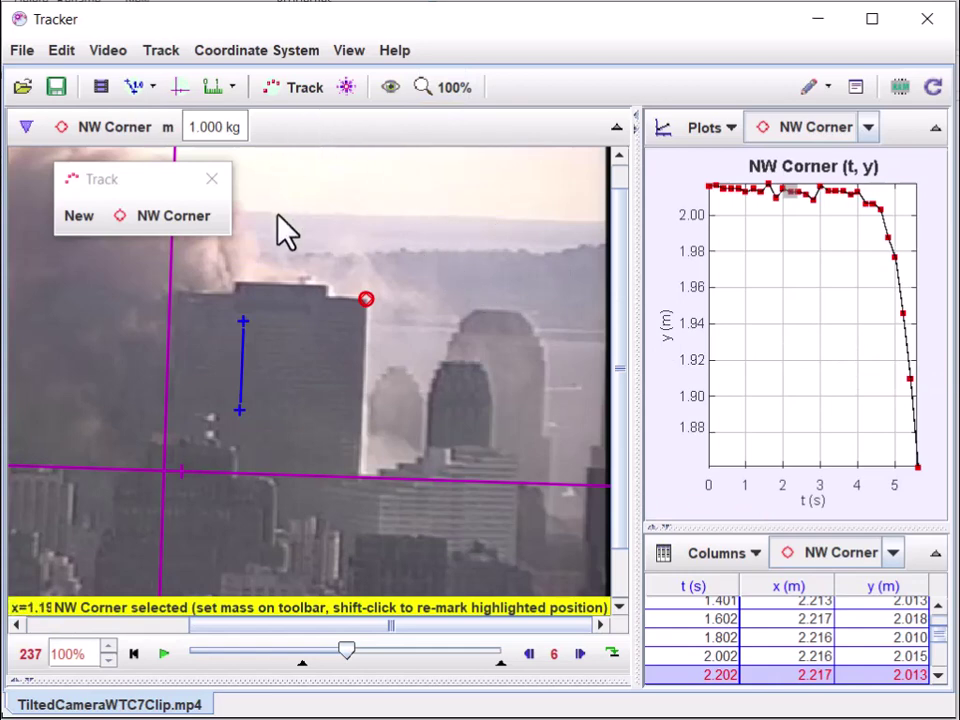
click(366, 300)
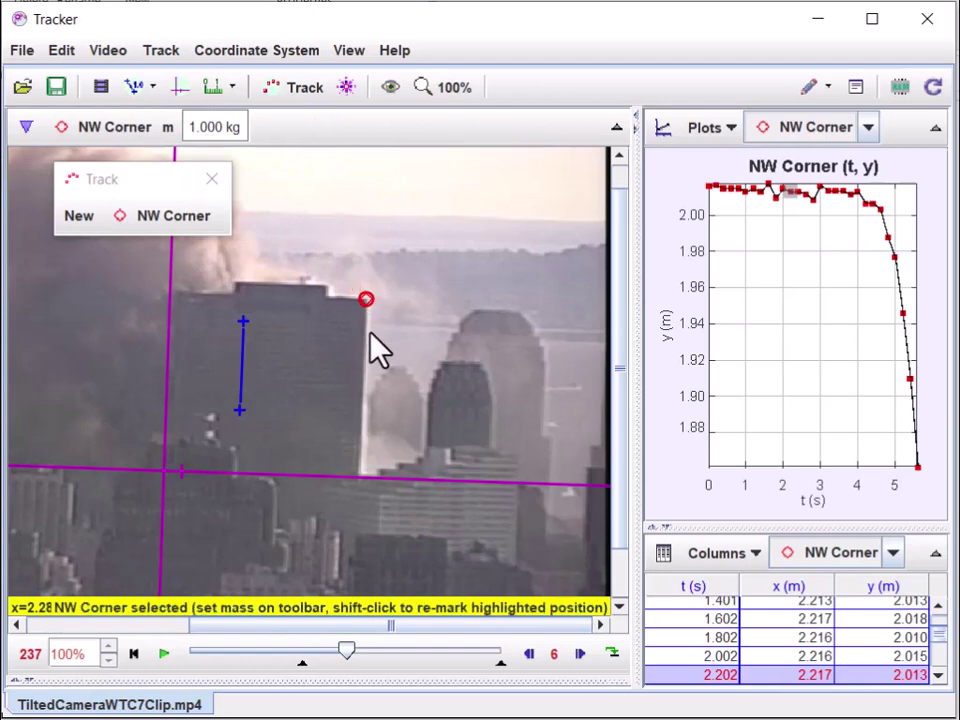